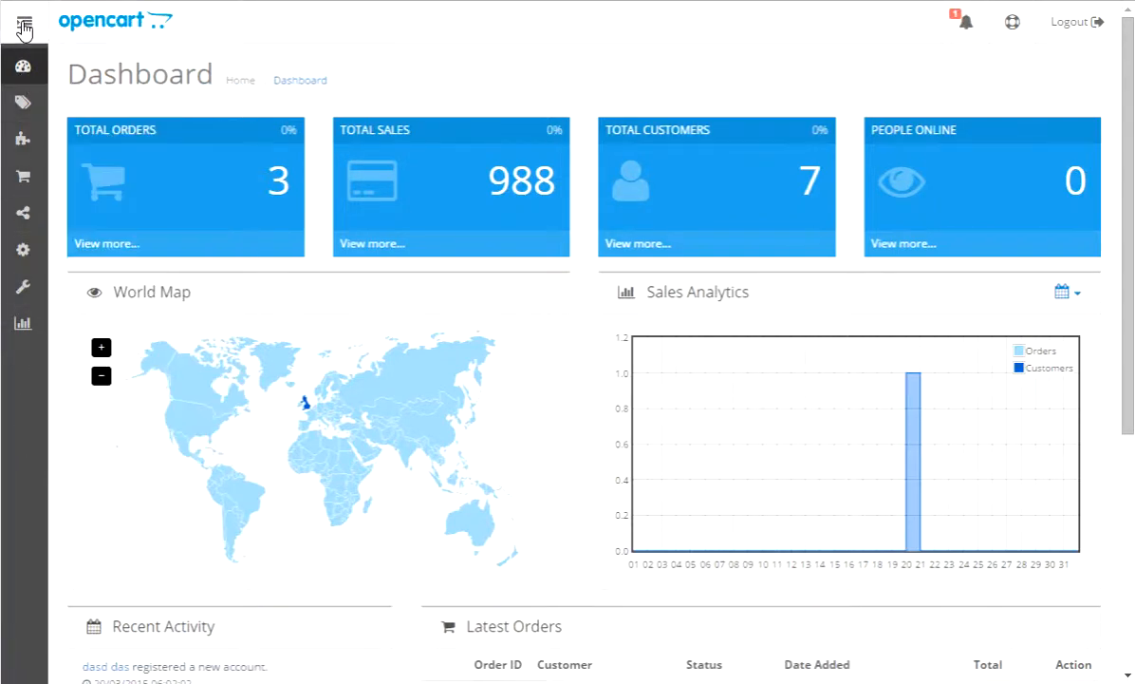
Open the default store's entry in the system settings for editing
left_click(25, 28)
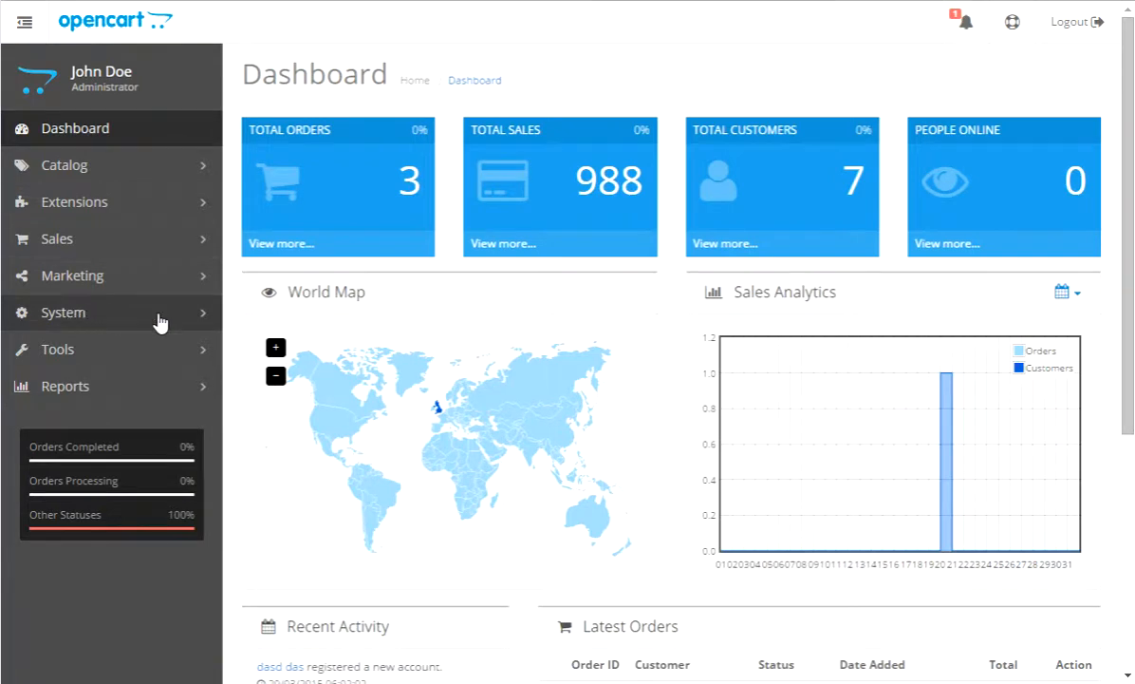
left_click(68, 316)
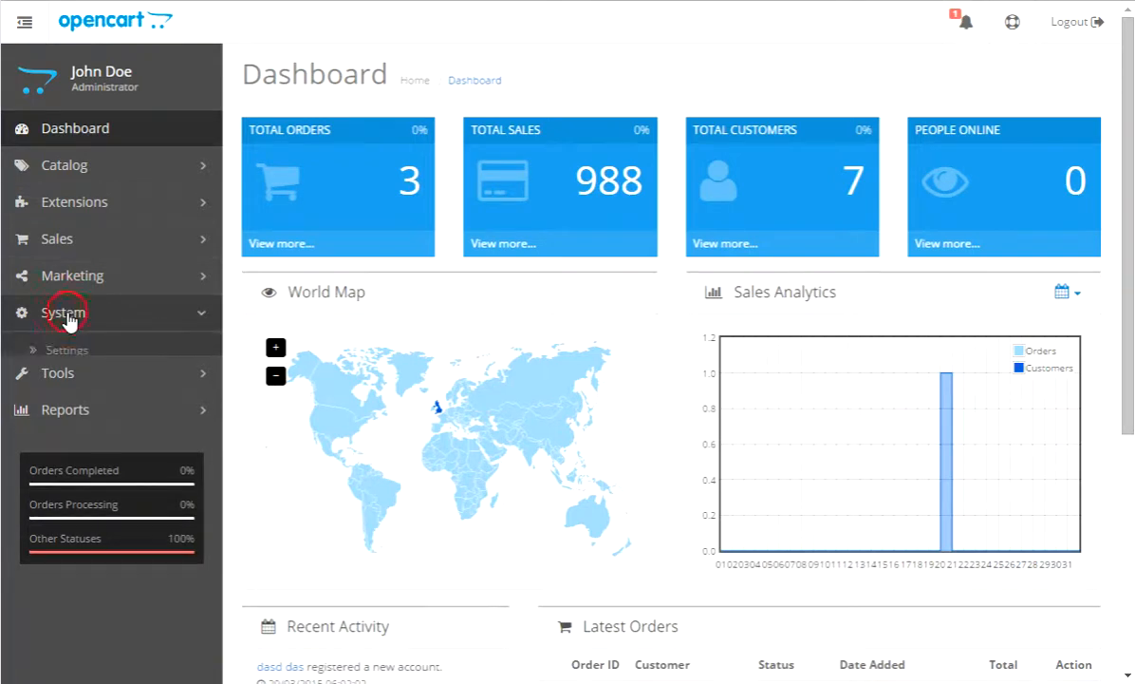
left_click(73, 351)
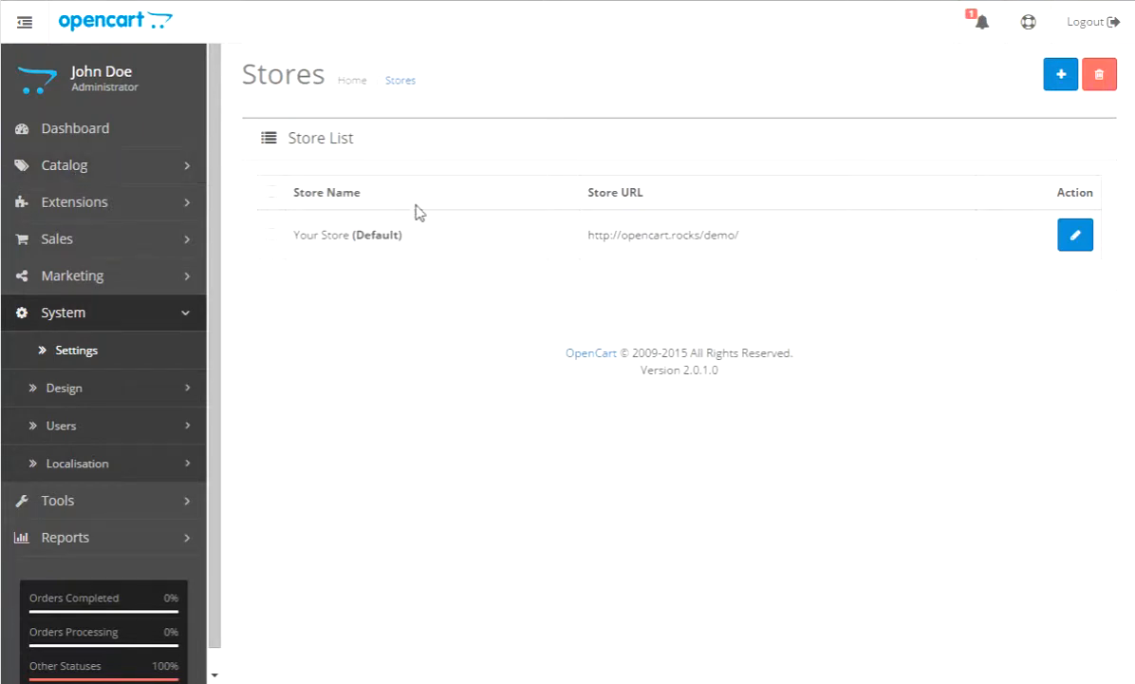
left_click(1077, 240)
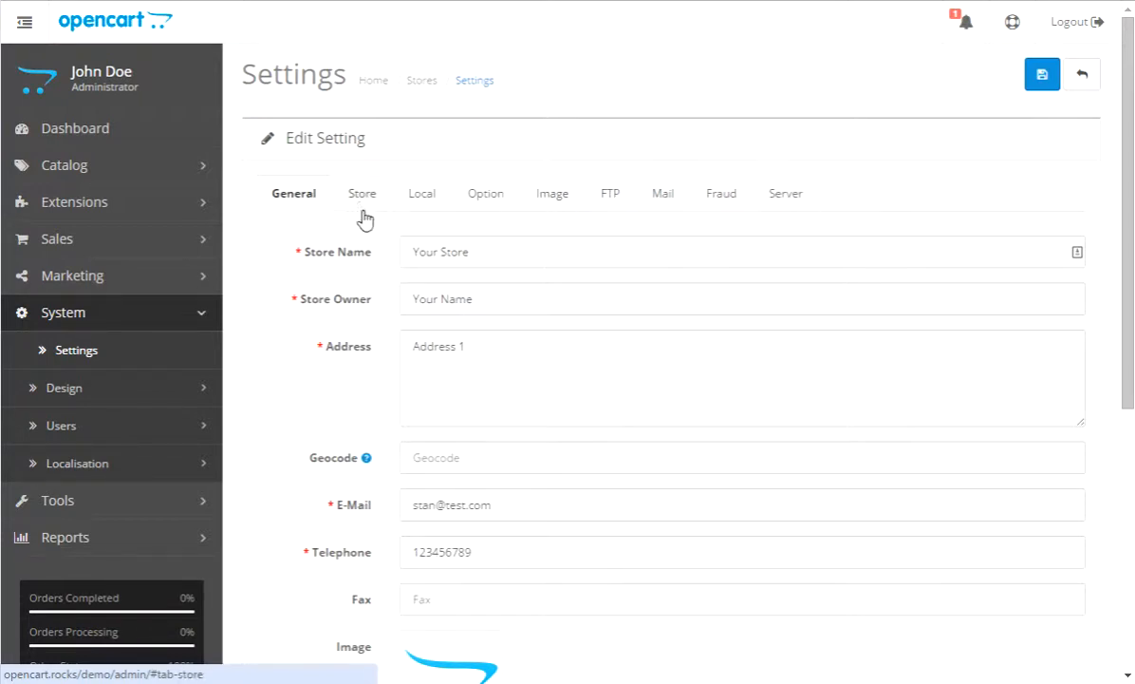
Change the store name to "Opencart Demo" in the general settings
left_click(429, 253)
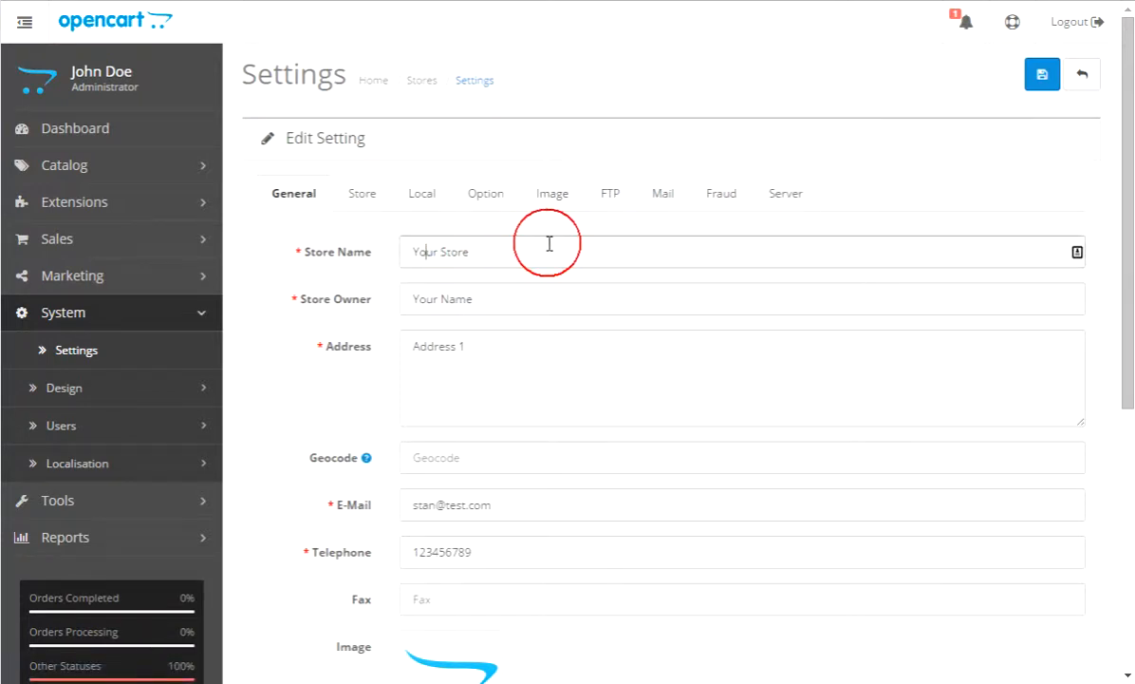
triple_click(494, 249)
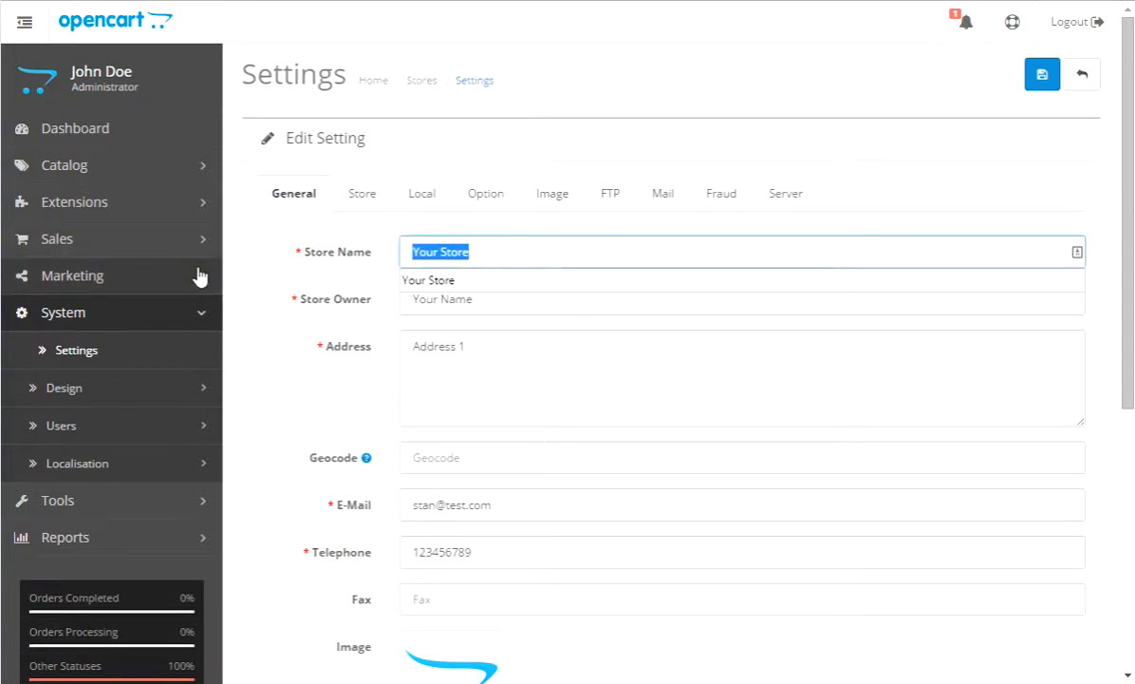
type("Openca")
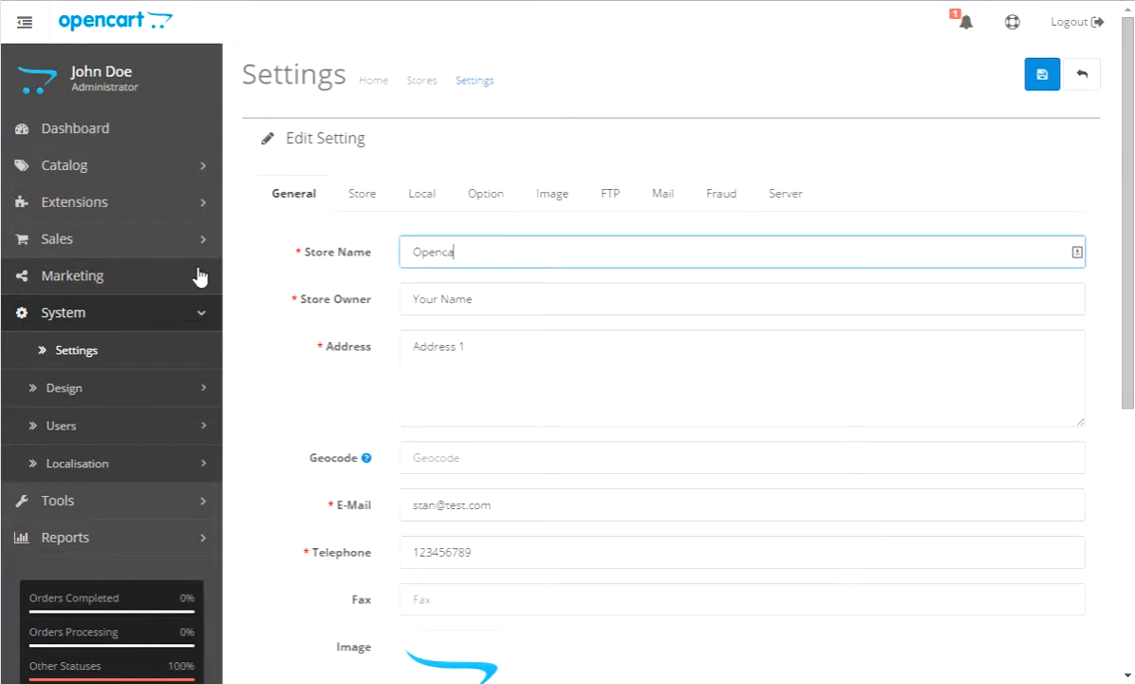
type("rt Demo")
Replace the placeholder store owner with the owner's full name
left_click(469, 290)
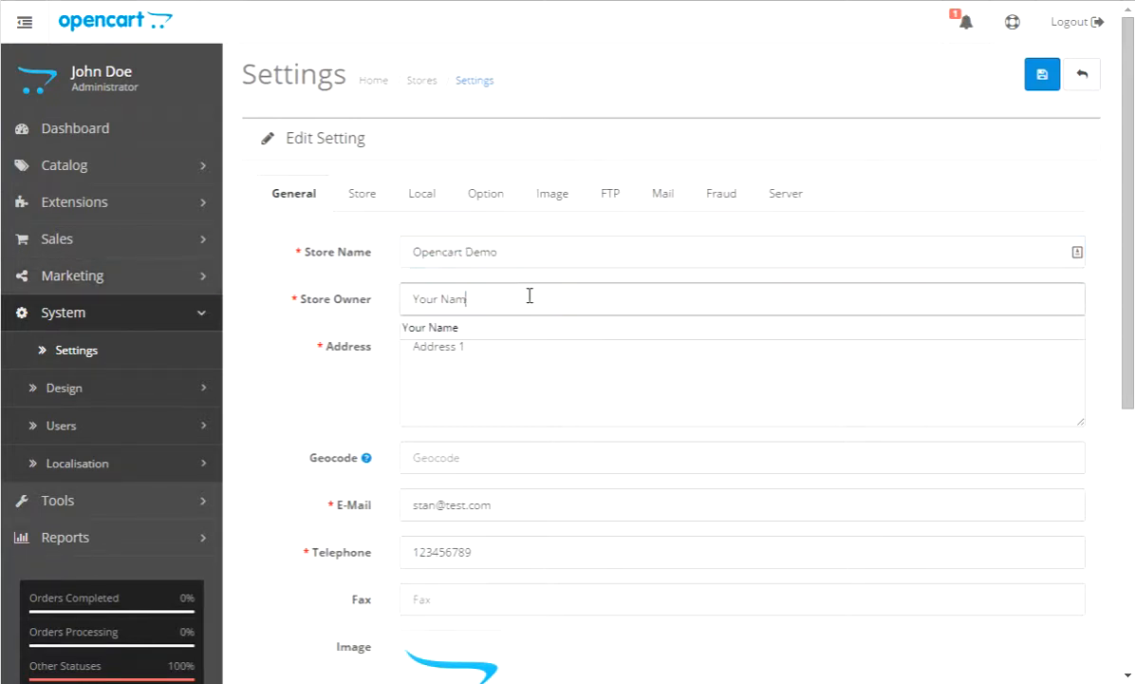
key("BackSpace")
key("BackSpace")
key("BackSpace")
key("BackSpace")
key("BackSpace")
key("BackSpace")
key("BackSpace")
key("BackSpace")
key("BackSpace")
type("Joe")
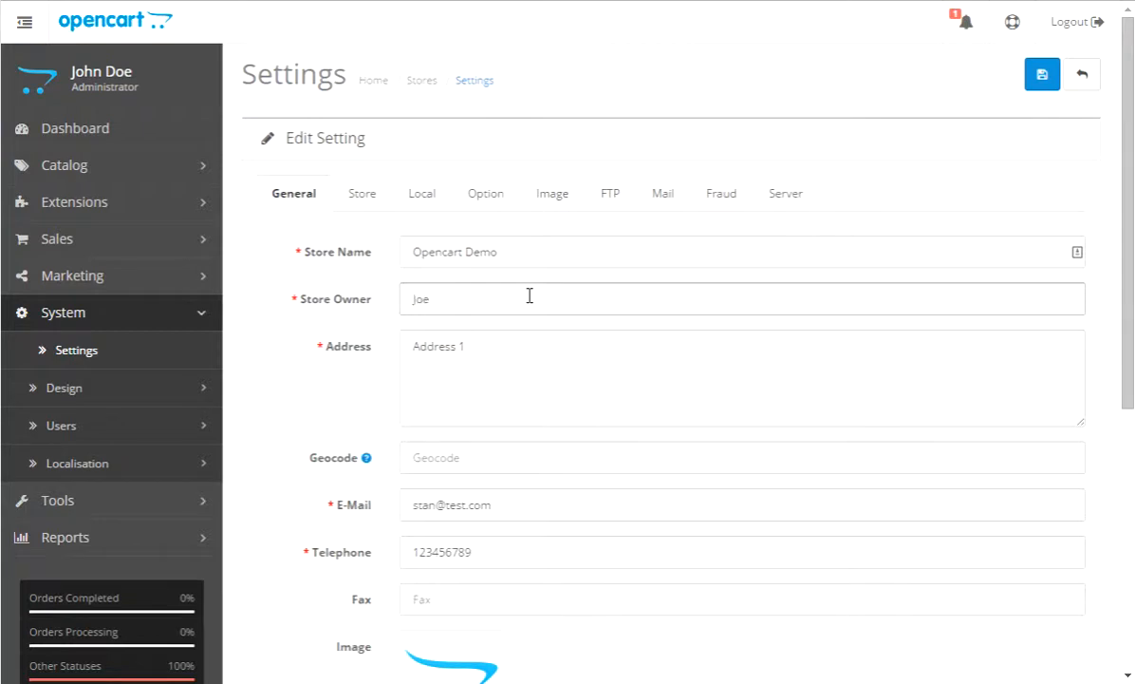
type(" Doe")
Replace the placeholder store address with the street address on one line and the town and country on the next
left_click(495, 353)
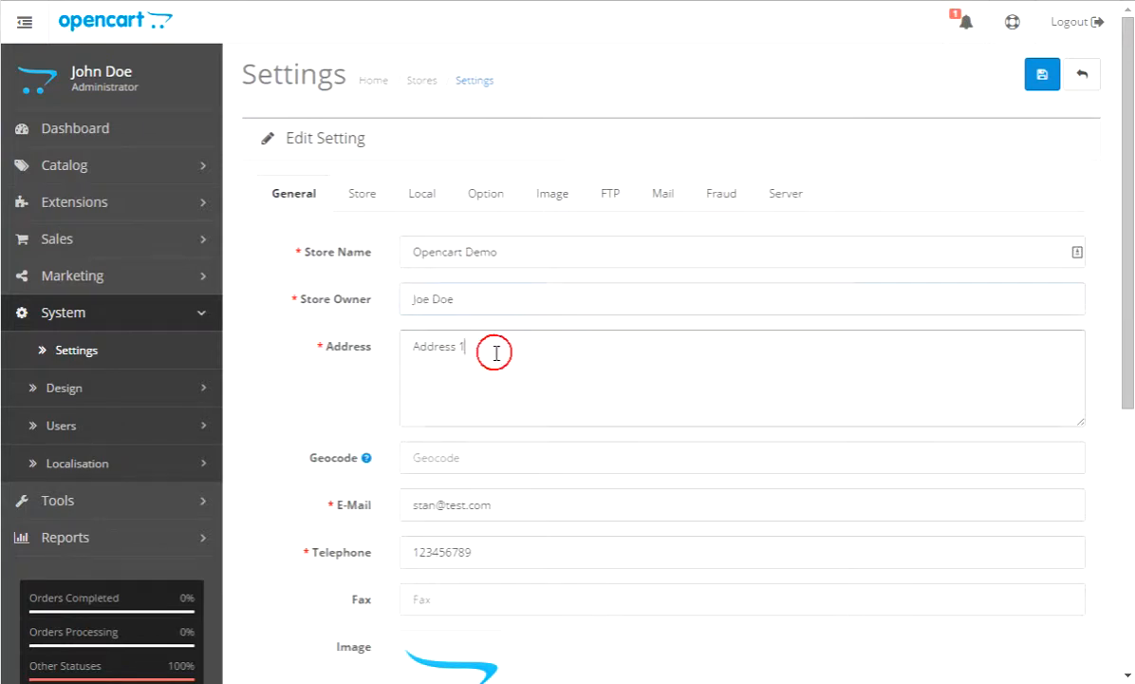
left_click_drag(496, 352, 306, 365)
type("123")
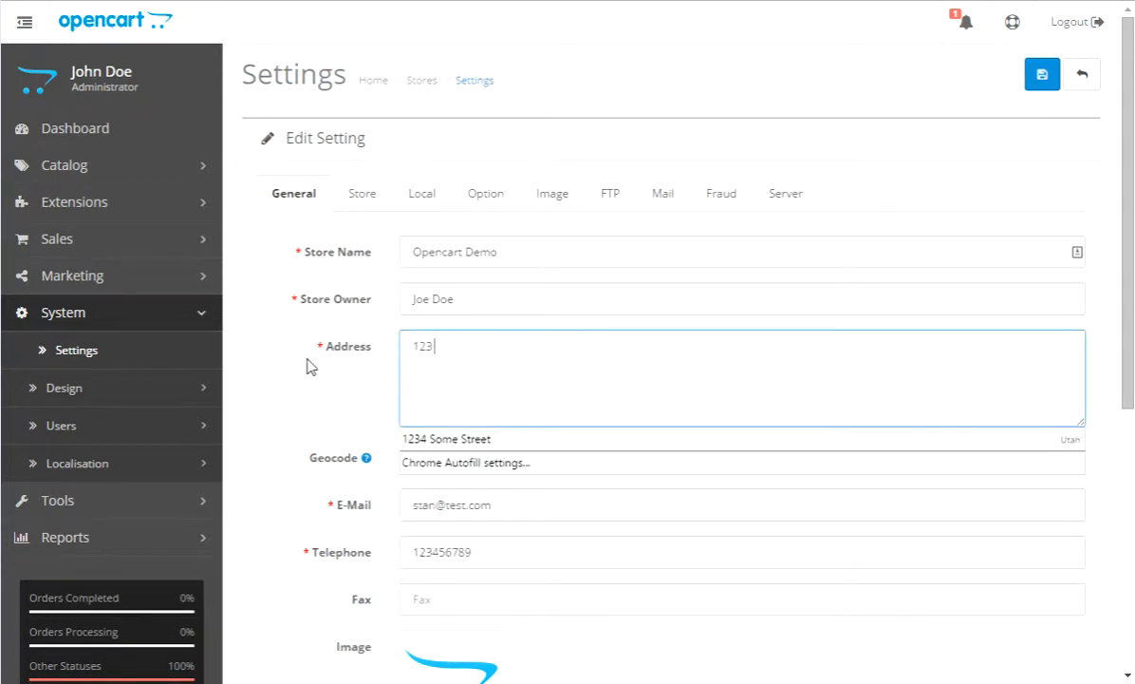
type(" Some Str")
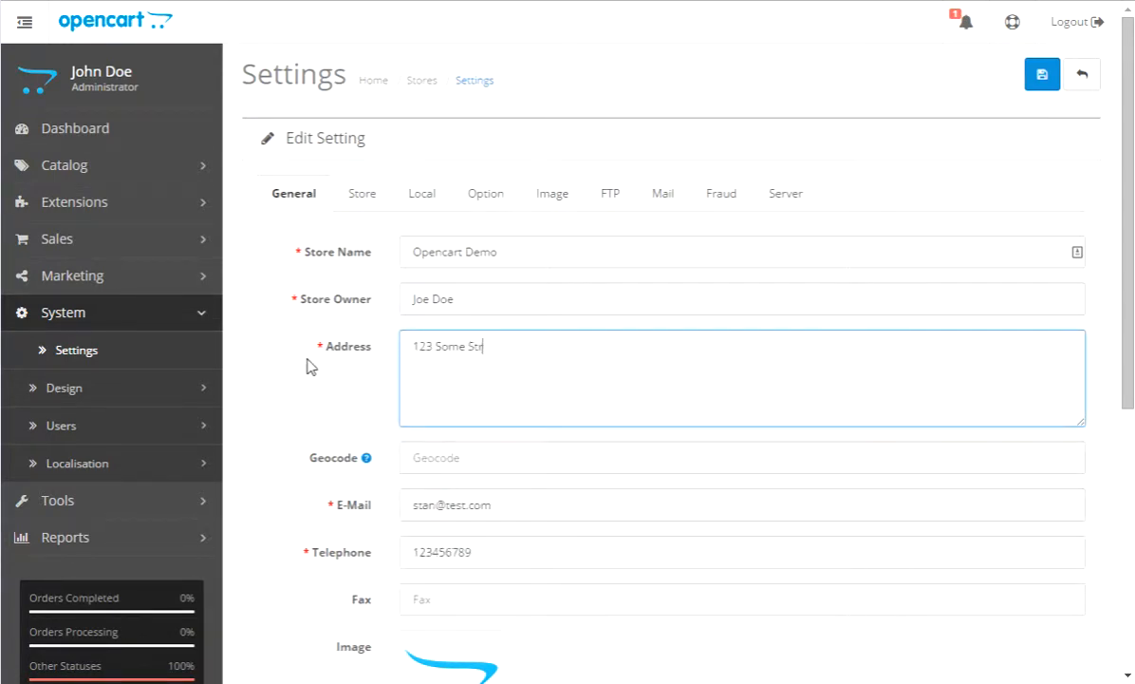
key("Return")
type("Some town USA")
left_click(543, 348)
key("BackSpace")
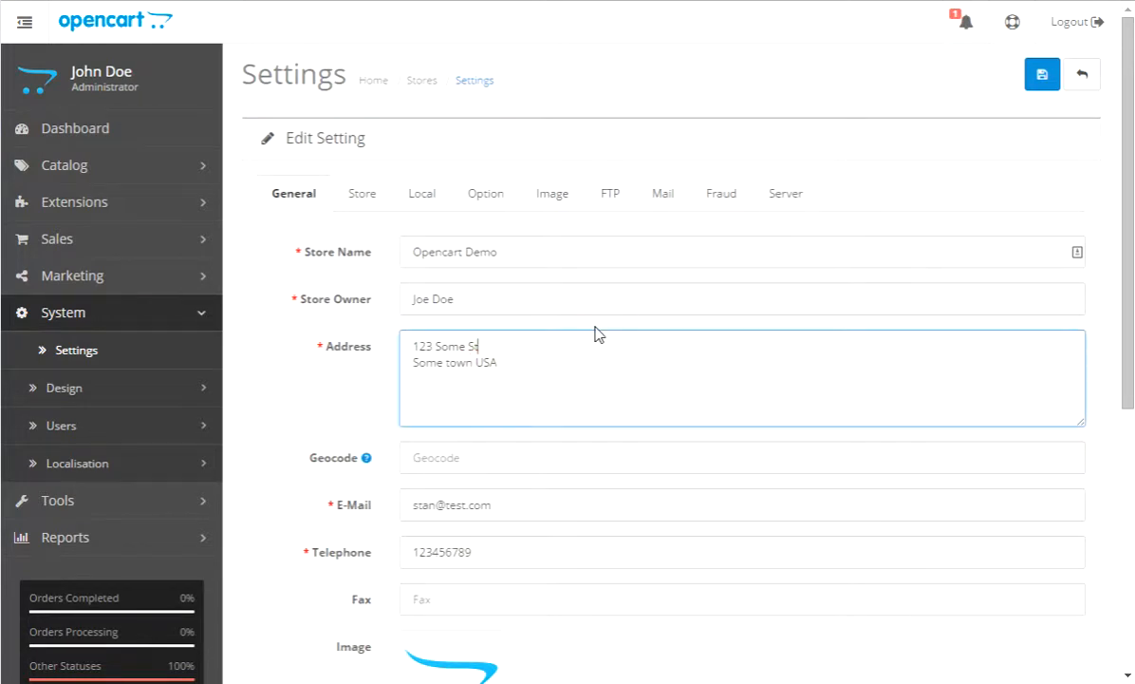
Review the remaining general fields: geocode, e-mail, telephone, fax, image, opening times and comment
left_click(540, 461)
mouse_move(366, 464)
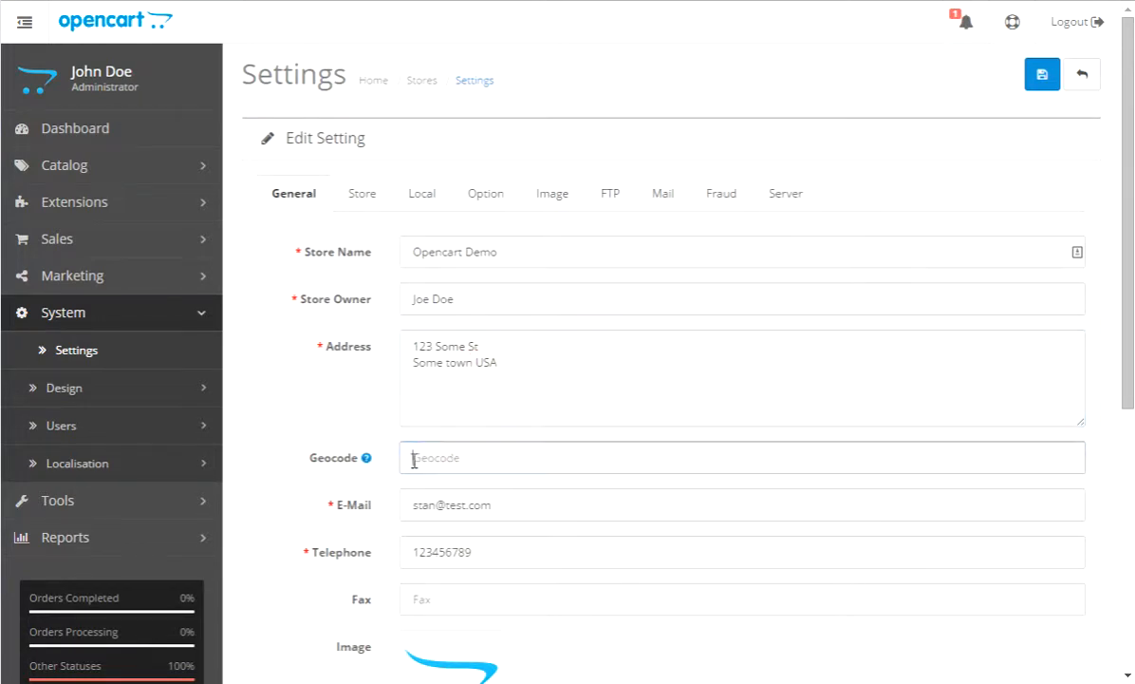
left_click(517, 506)
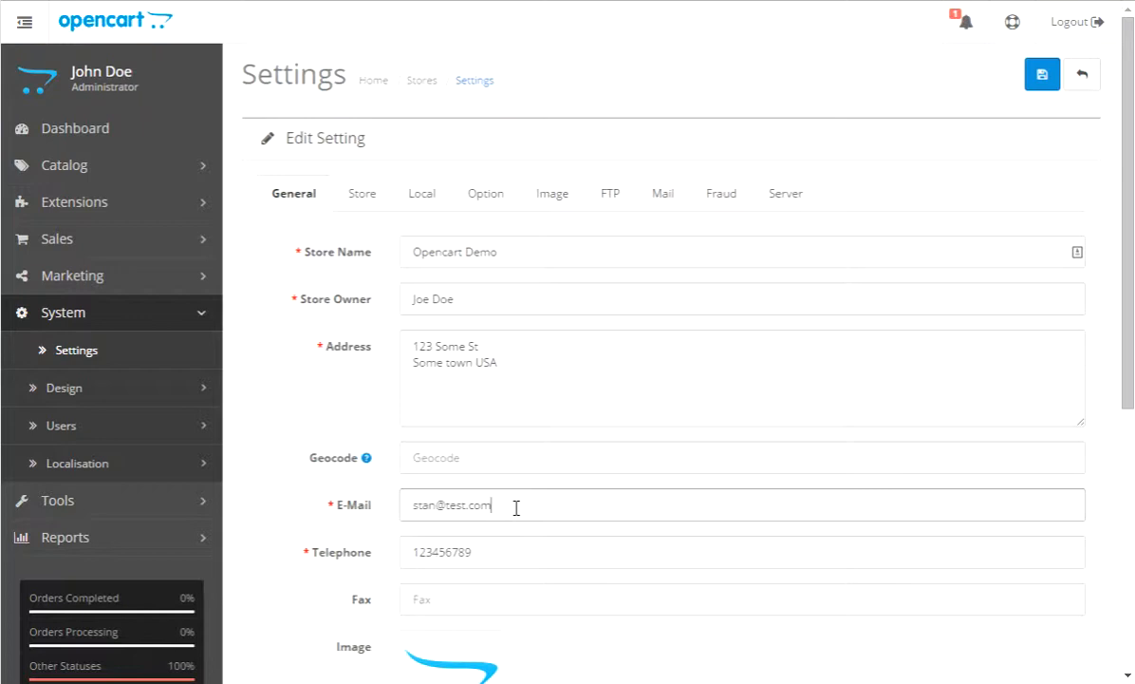
left_click(480, 552)
scroll(513, 512, "down", 1)
left_click(614, 496)
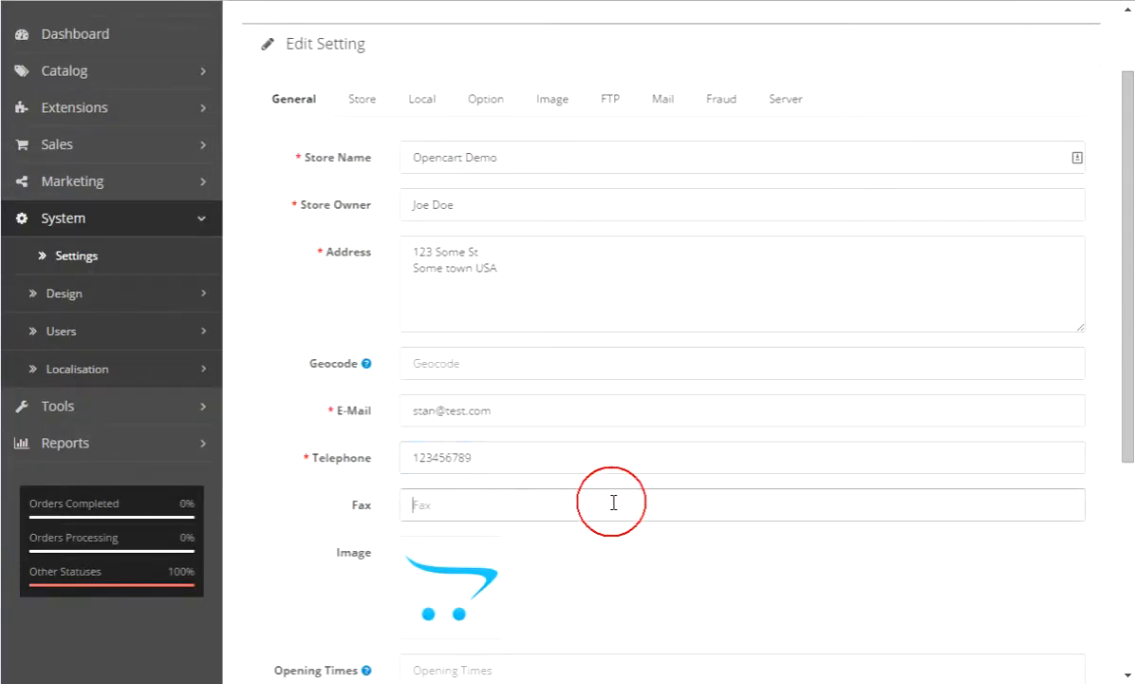
scroll(649, 481, "down", 3)
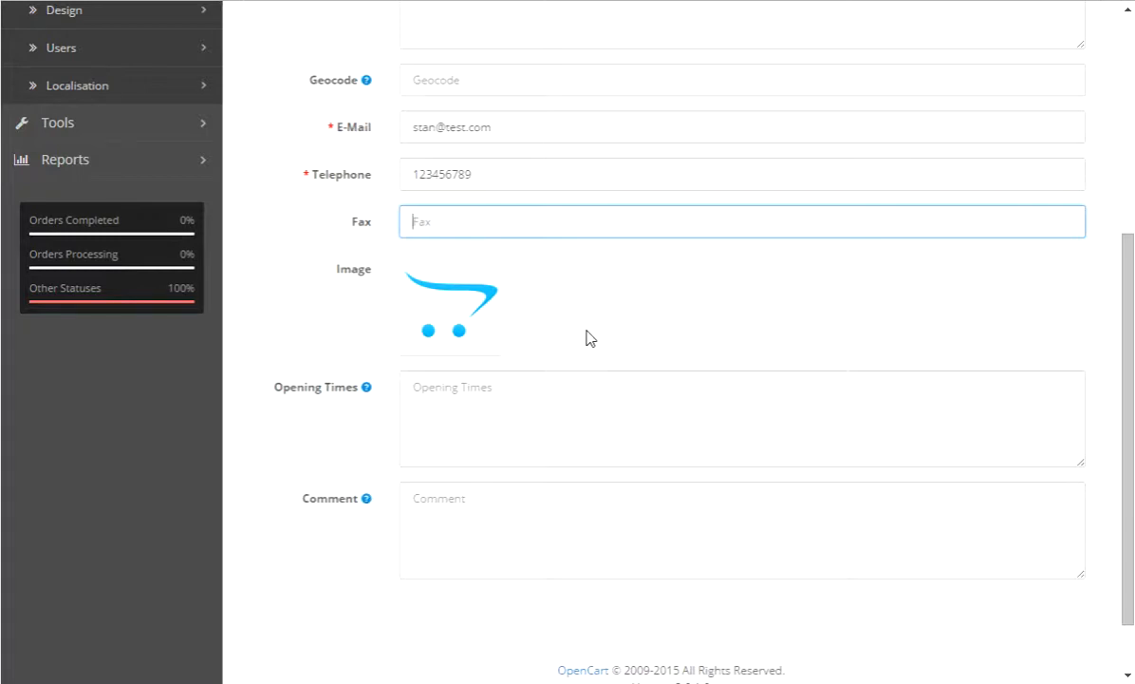
left_click(438, 395)
left_click(482, 507)
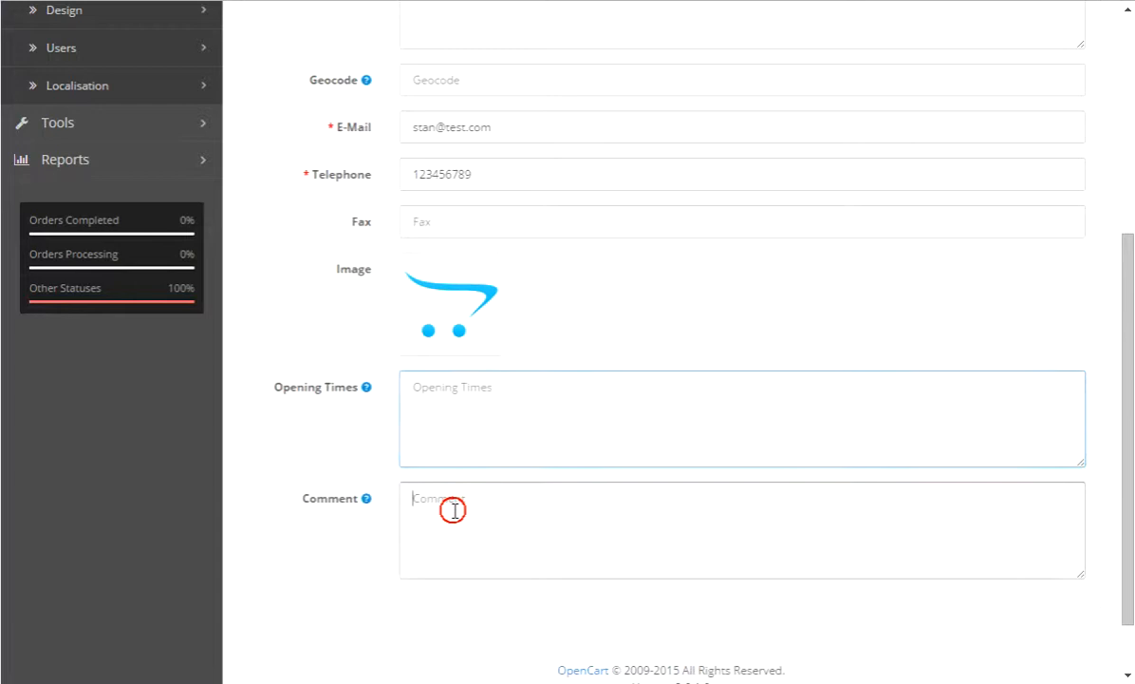
left_click(484, 419)
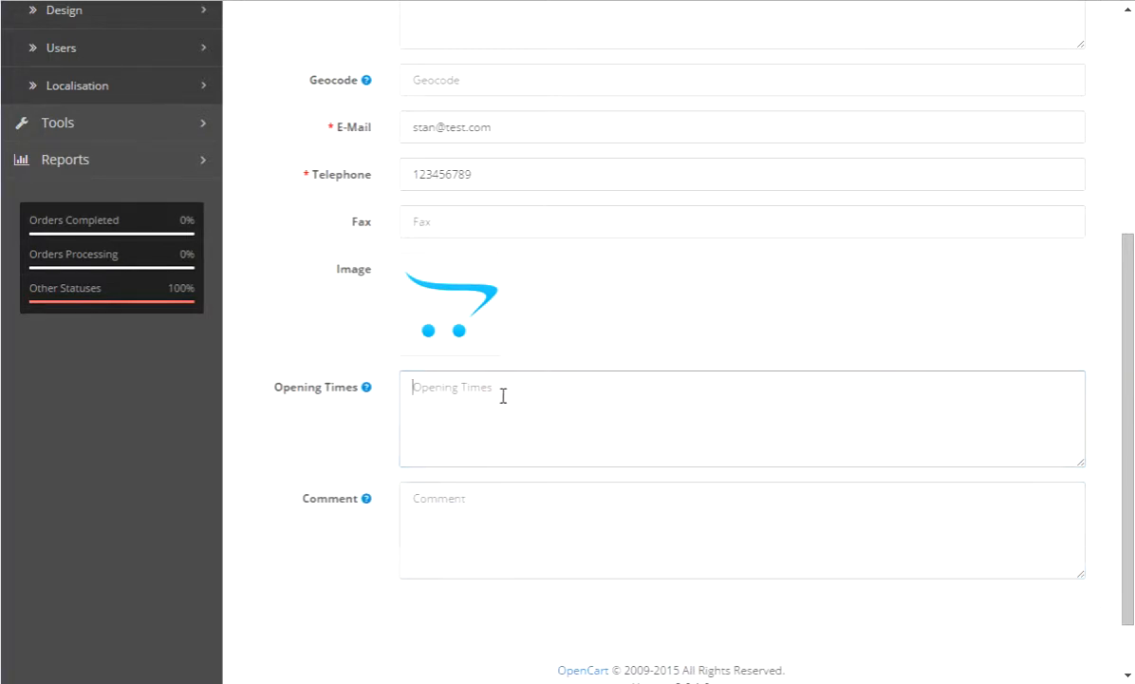
scroll(720, 341, "up", 3)
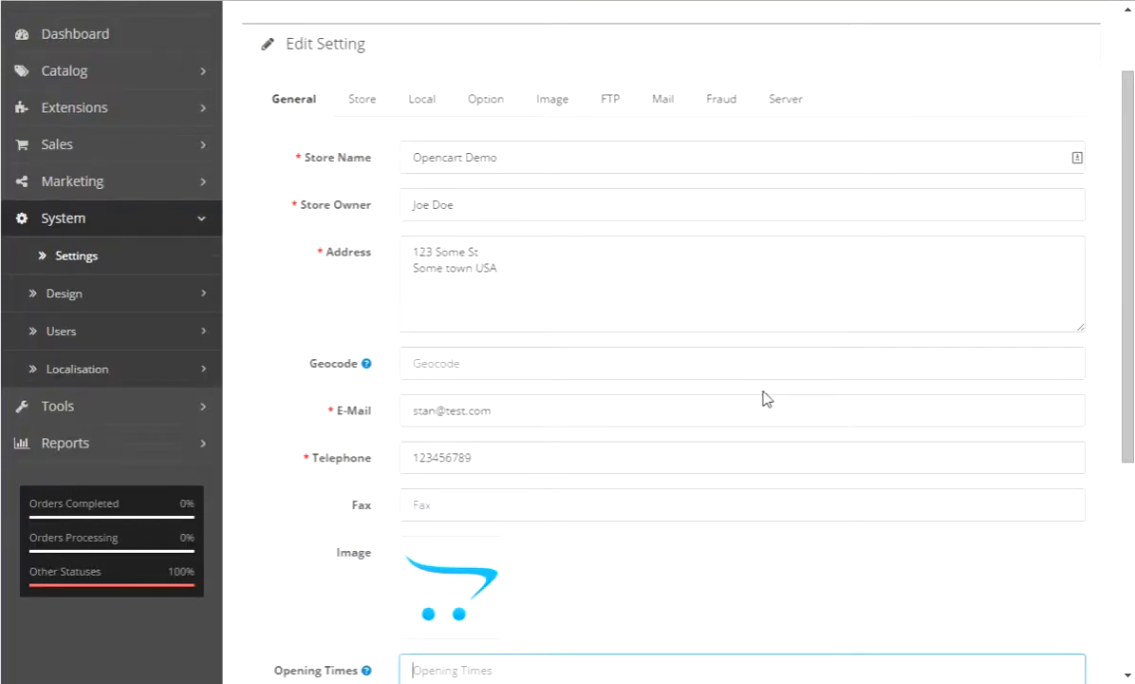
Examine the Store settings, including the meta title, description and keywords, the available templates and the default layout
left_click(362, 101)
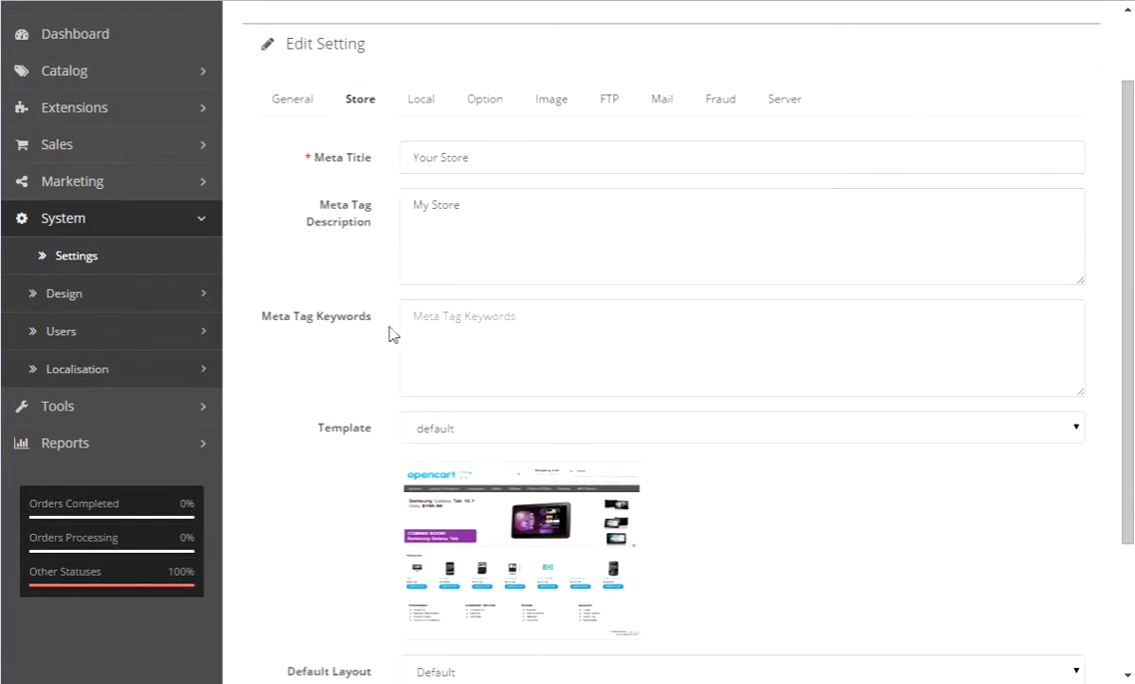
left_click(347, 316)
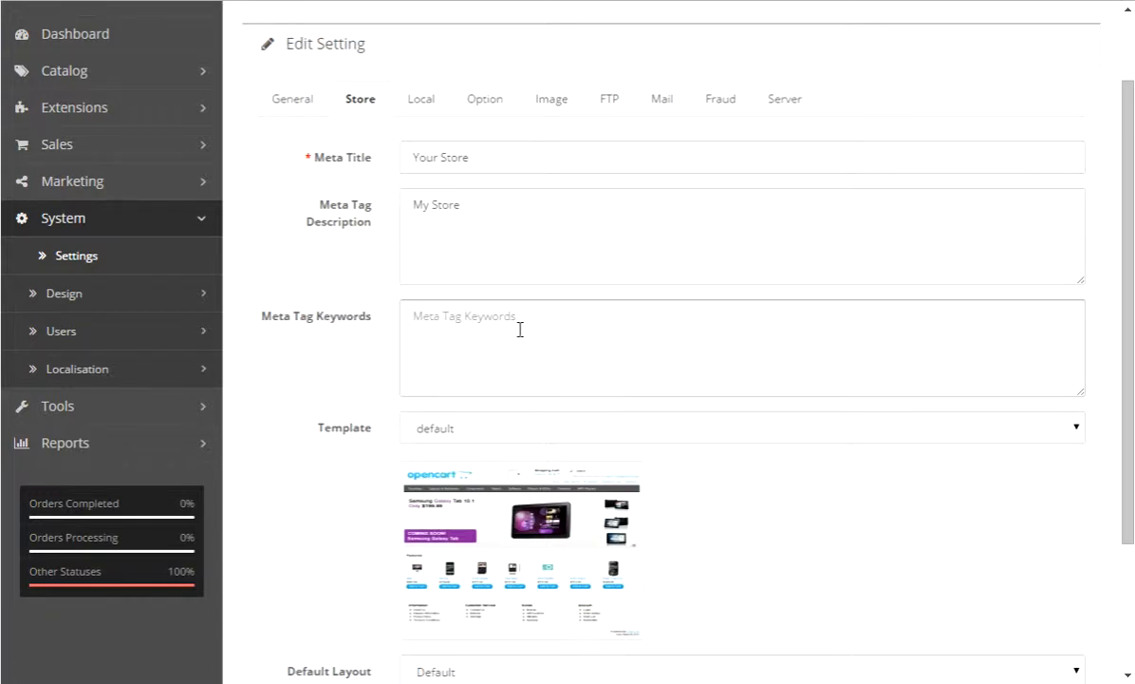
left_click(421, 319)
left_click(446, 430)
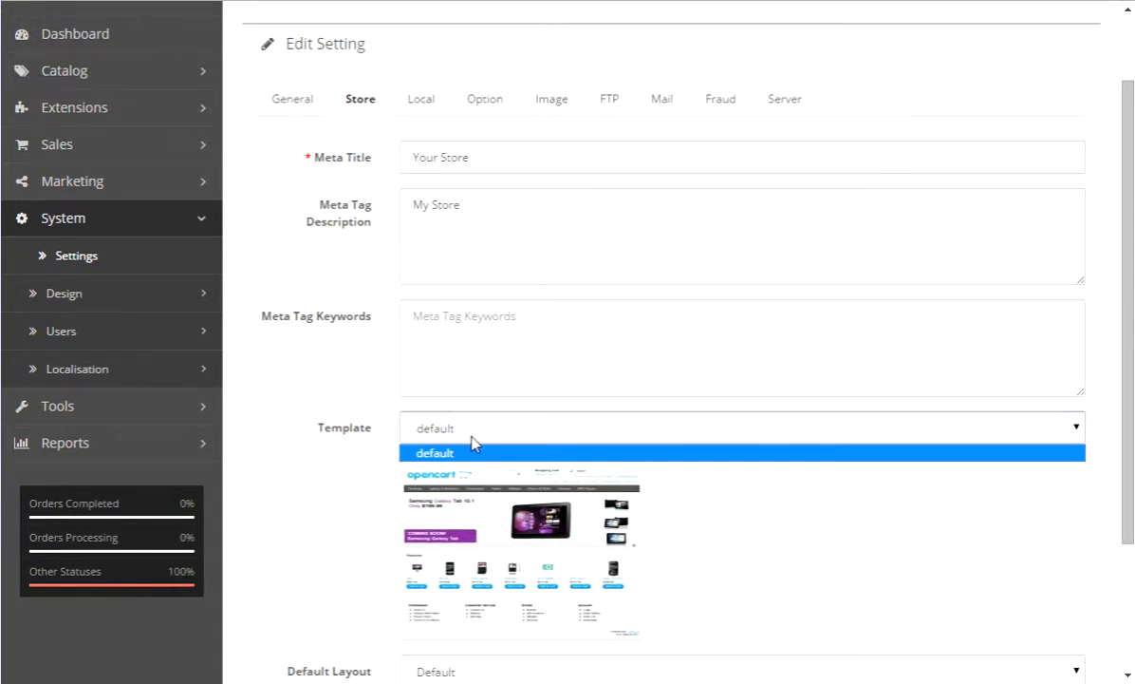
left_click(760, 520)
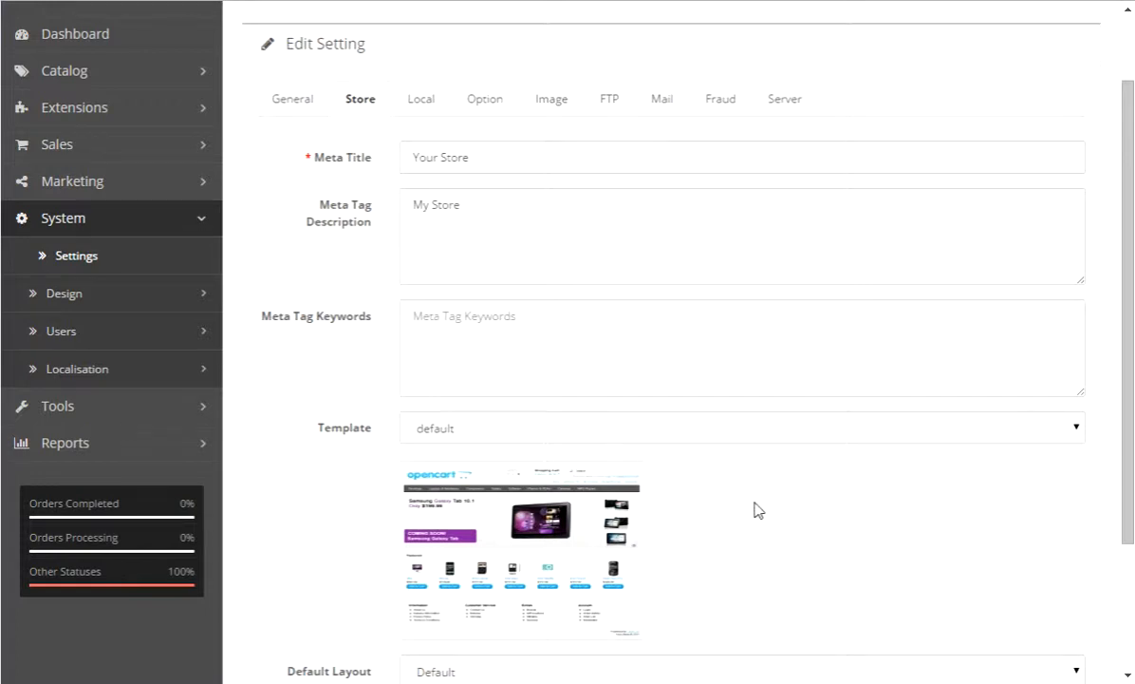
scroll(743, 515, "up", 1)
scroll(742, 515, "down", 2)
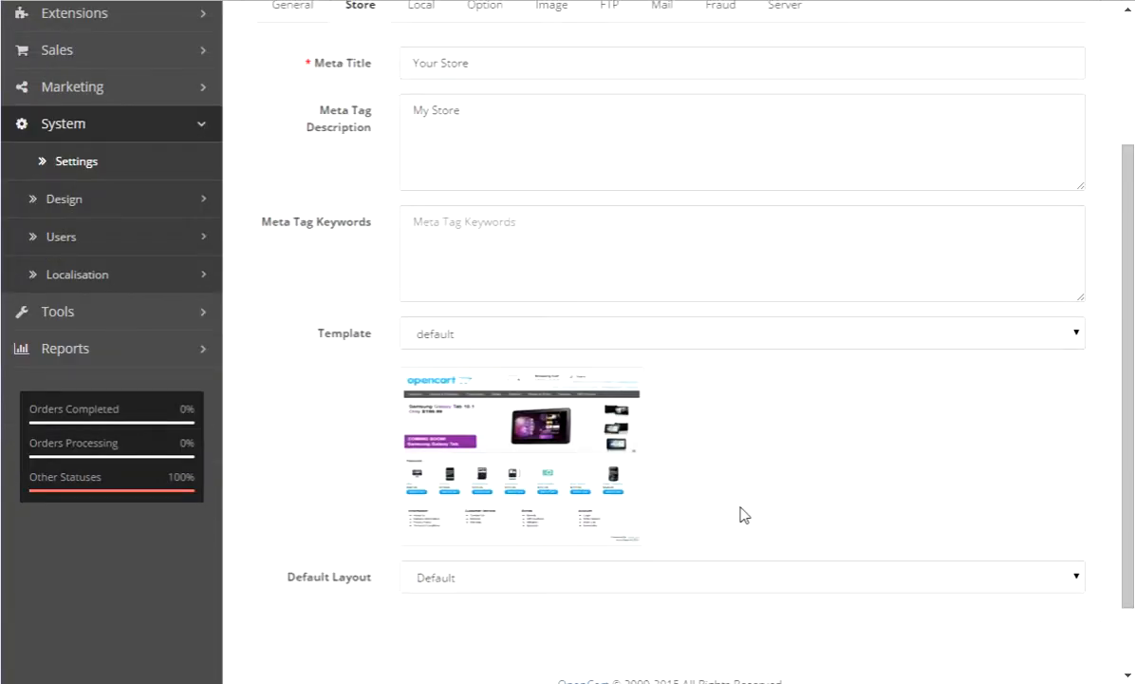
scroll(741, 441, "up", 2)
Set the store's country to United States and its region to Utah in the Local settings
left_click(436, 200)
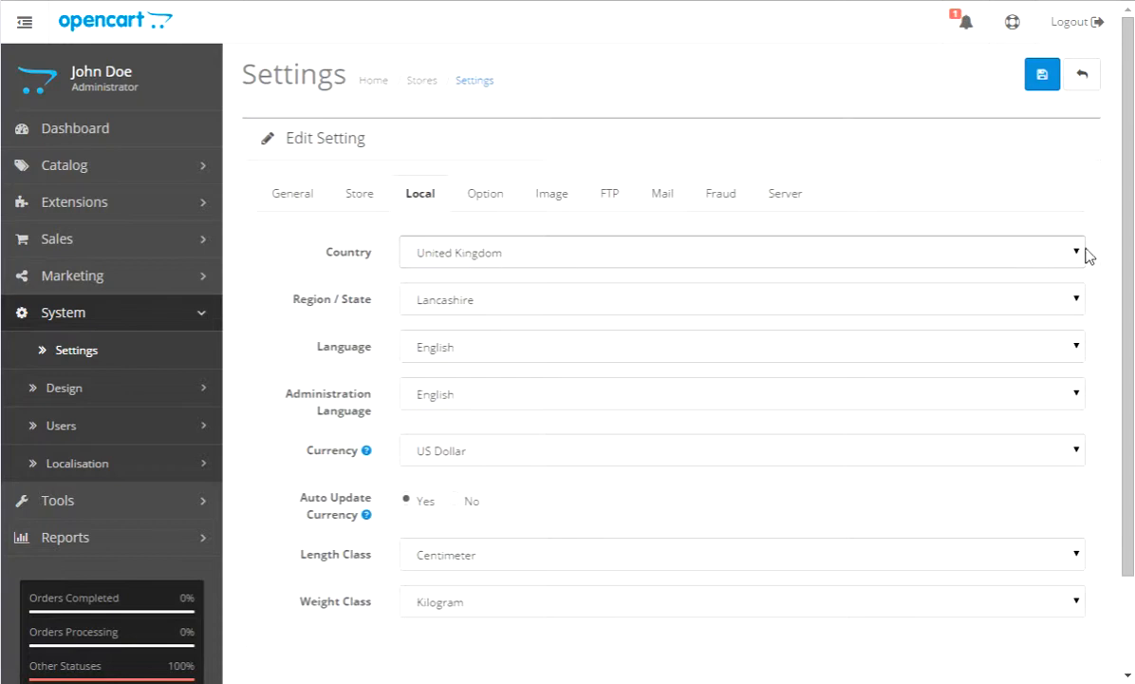
left_click(1008, 255)
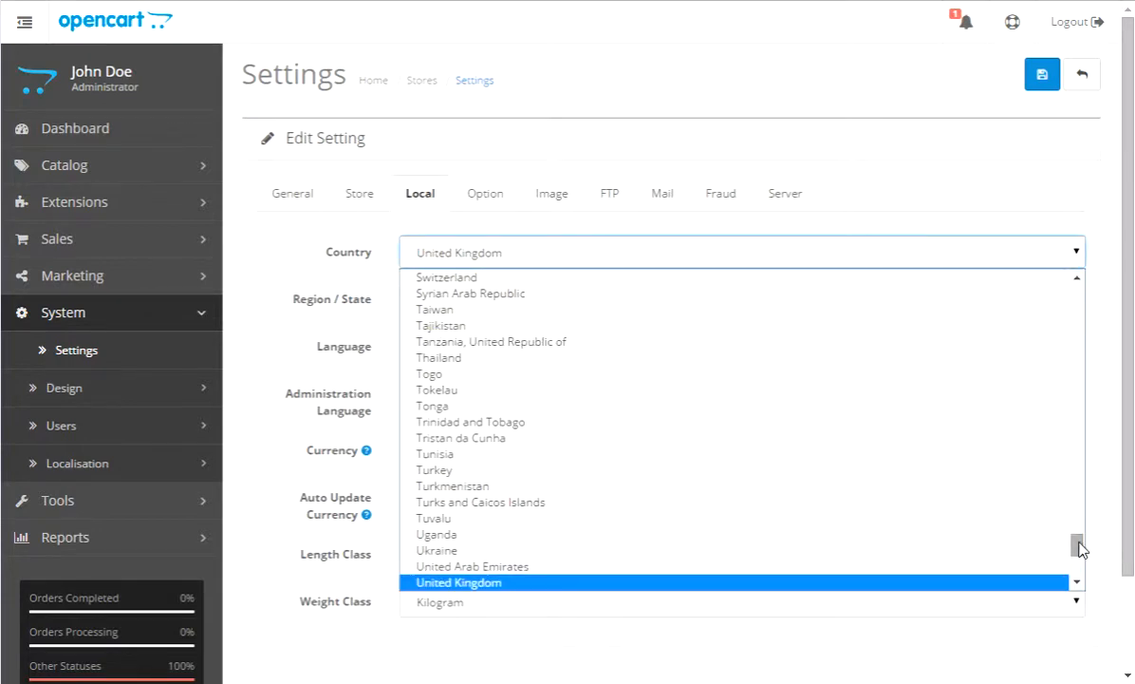
left_click_drag(1080, 548, 1081, 568)
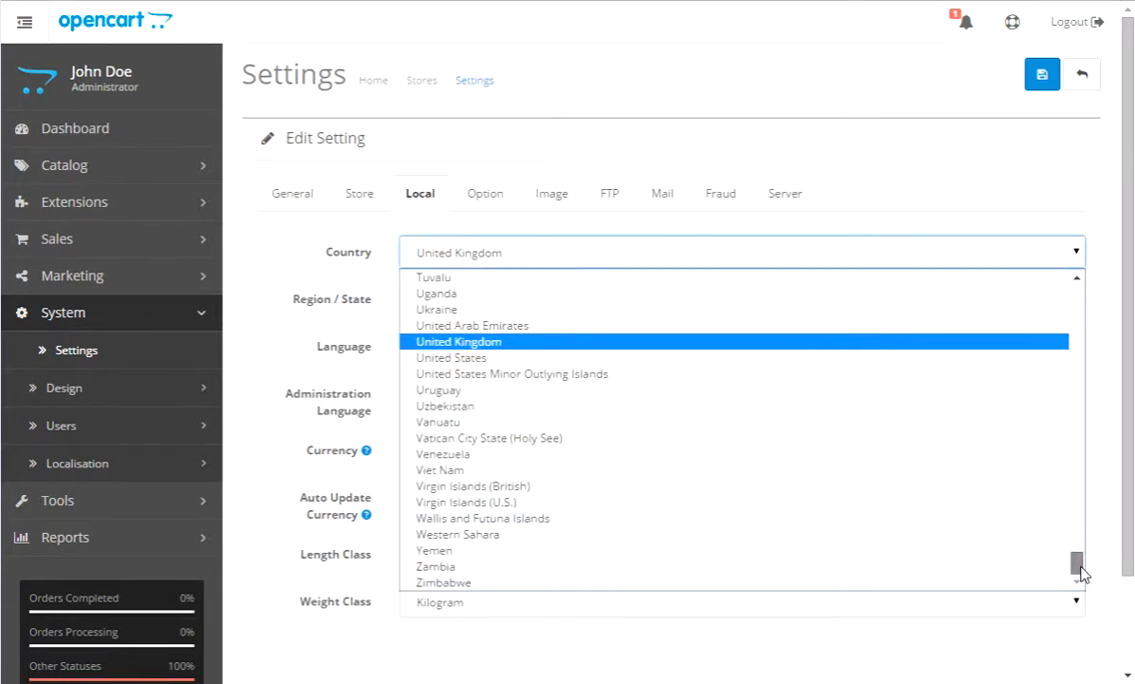
left_click(466, 361)
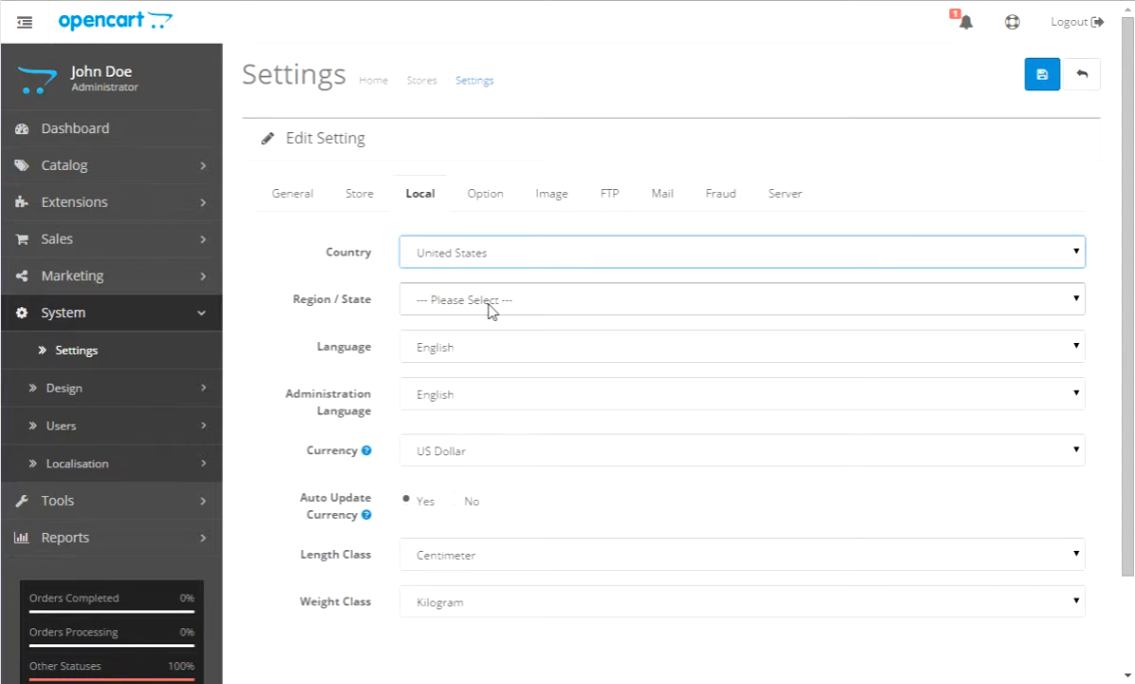
left_click(1077, 299)
left_click_drag(1077, 373, 1085, 657)
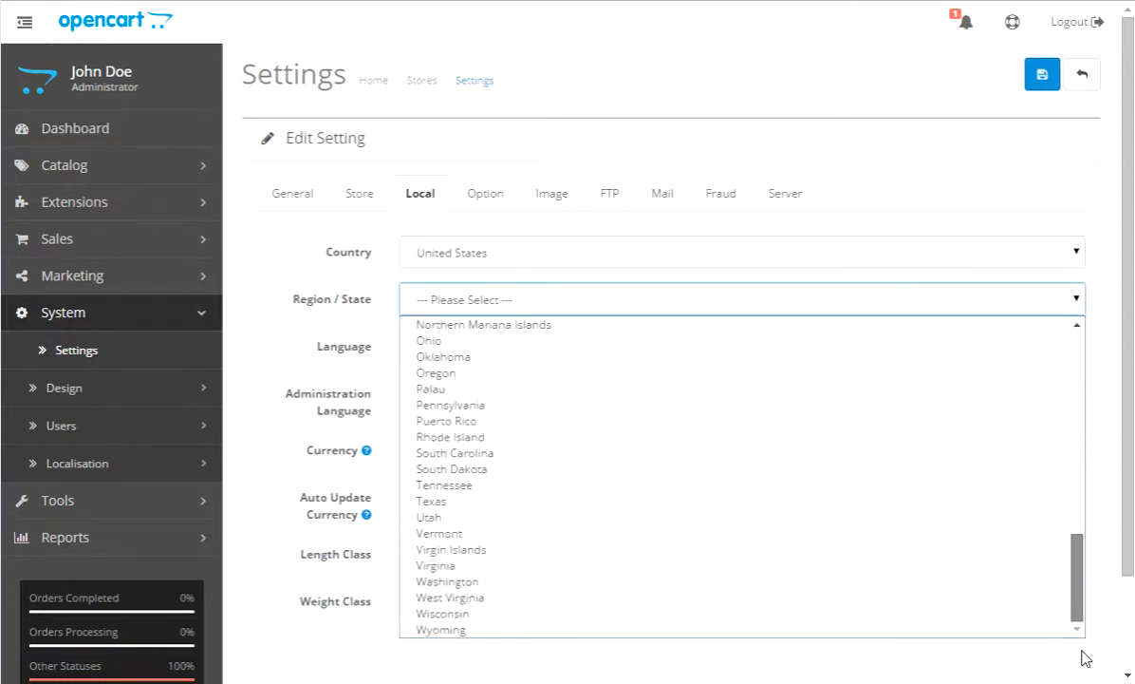
left_click(426, 516)
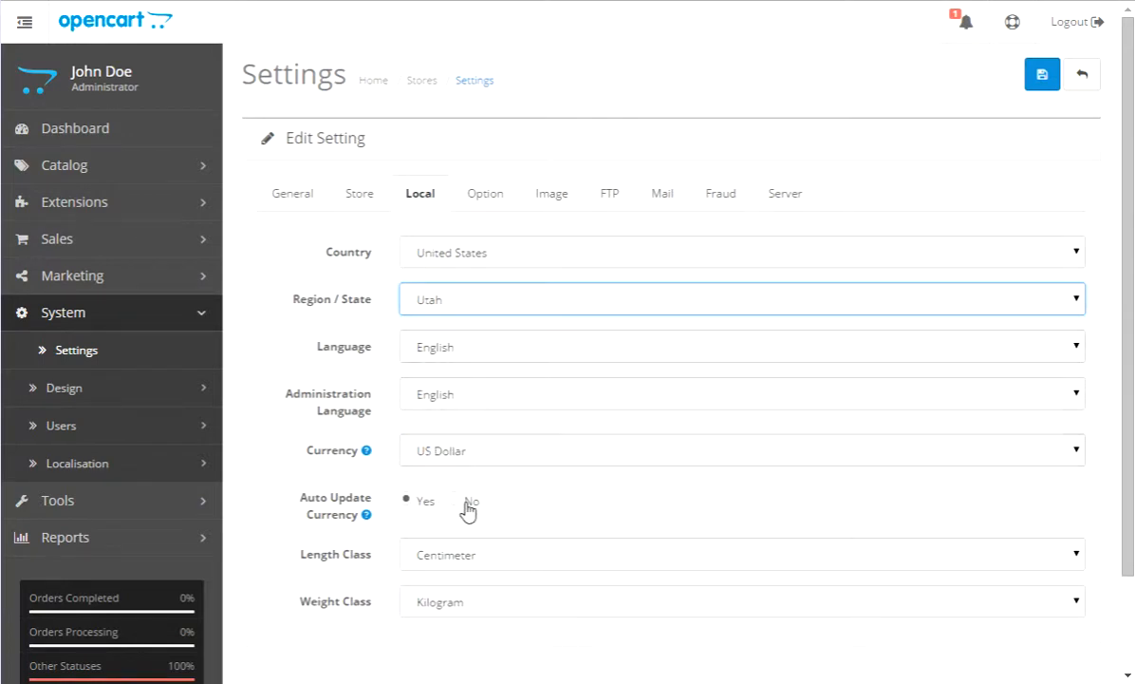
Set the store's length class to Inch and its weight class to Ounce
mouse_move(297, 512)
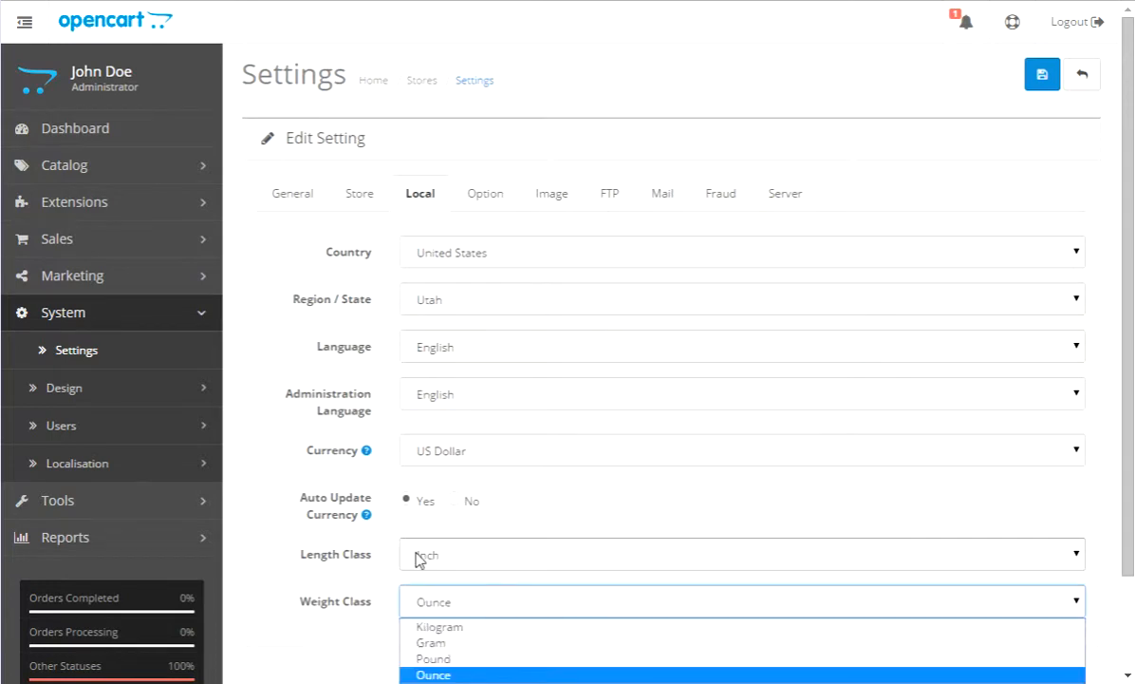
left_click(441, 659)
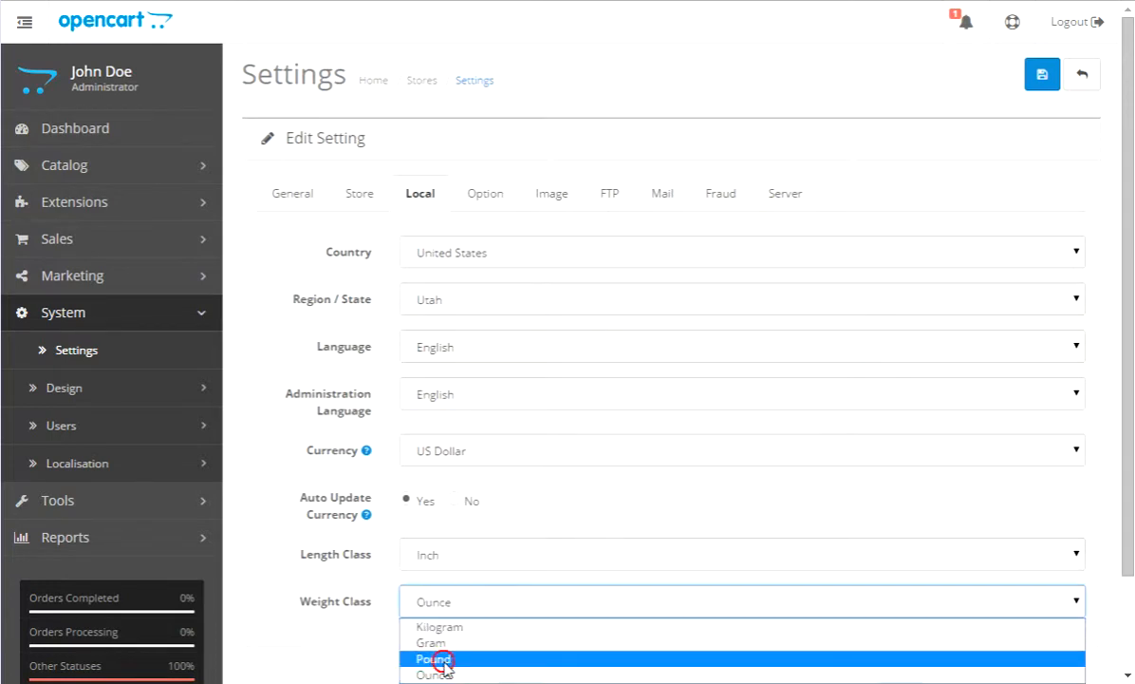
left_click(466, 606)
left_click(450, 675)
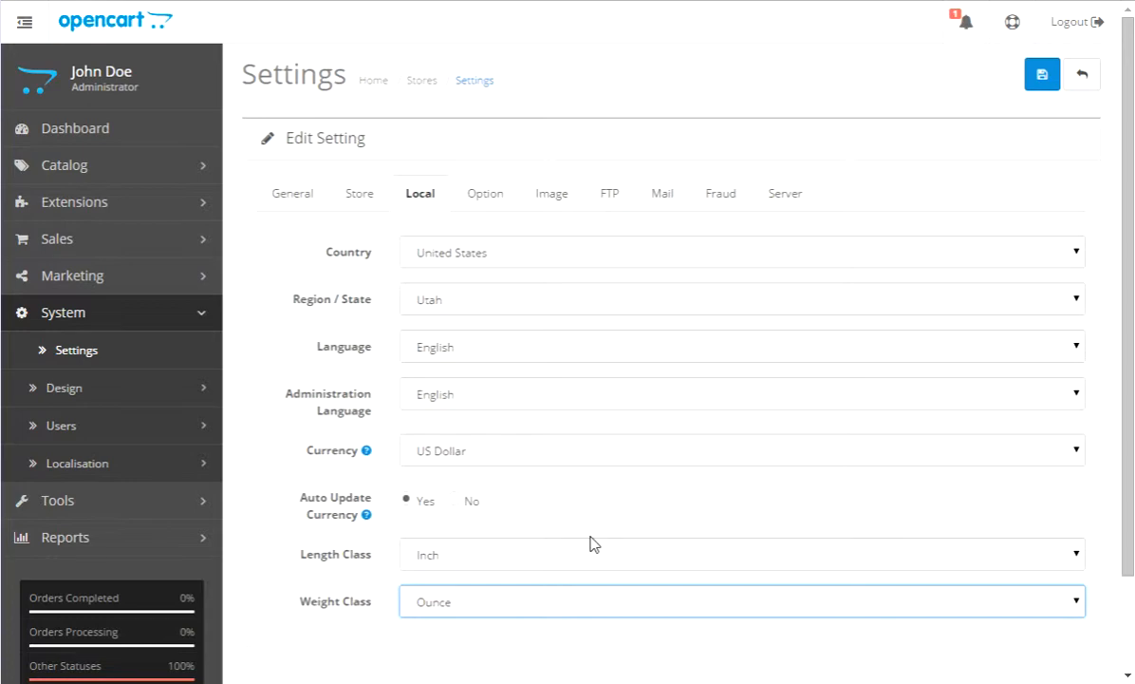
Look through the Option settings, from products, reviews, vouchers and taxes down to stock, affiliates and returns
left_click(494, 197)
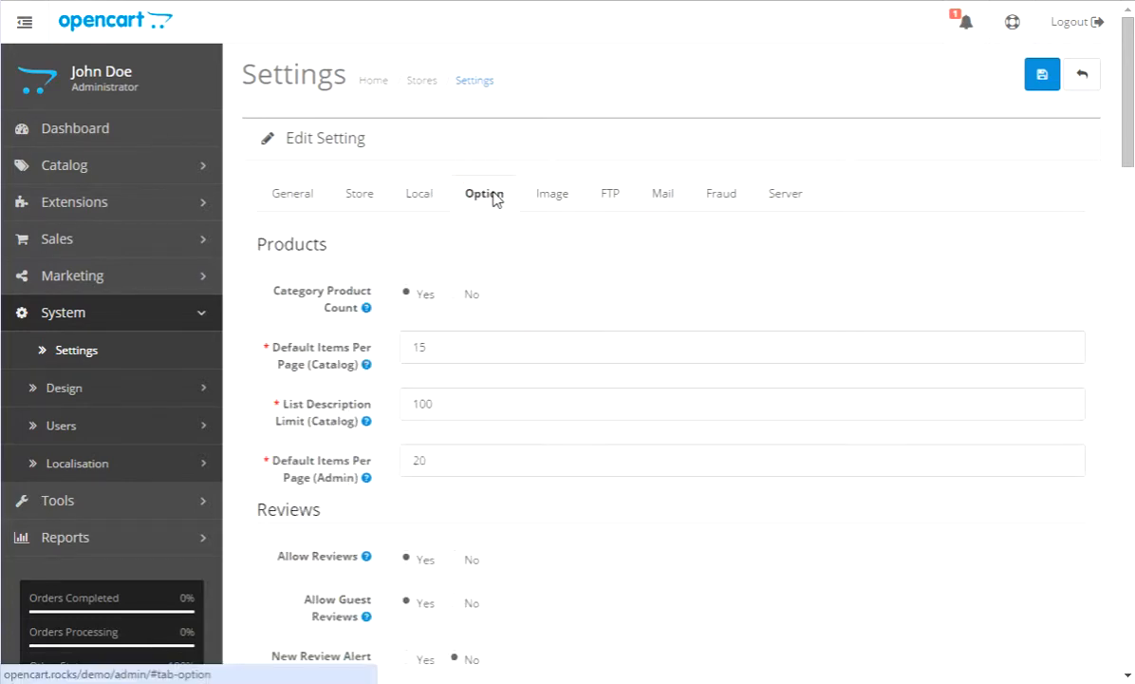
scroll(534, 291, "down", 5)
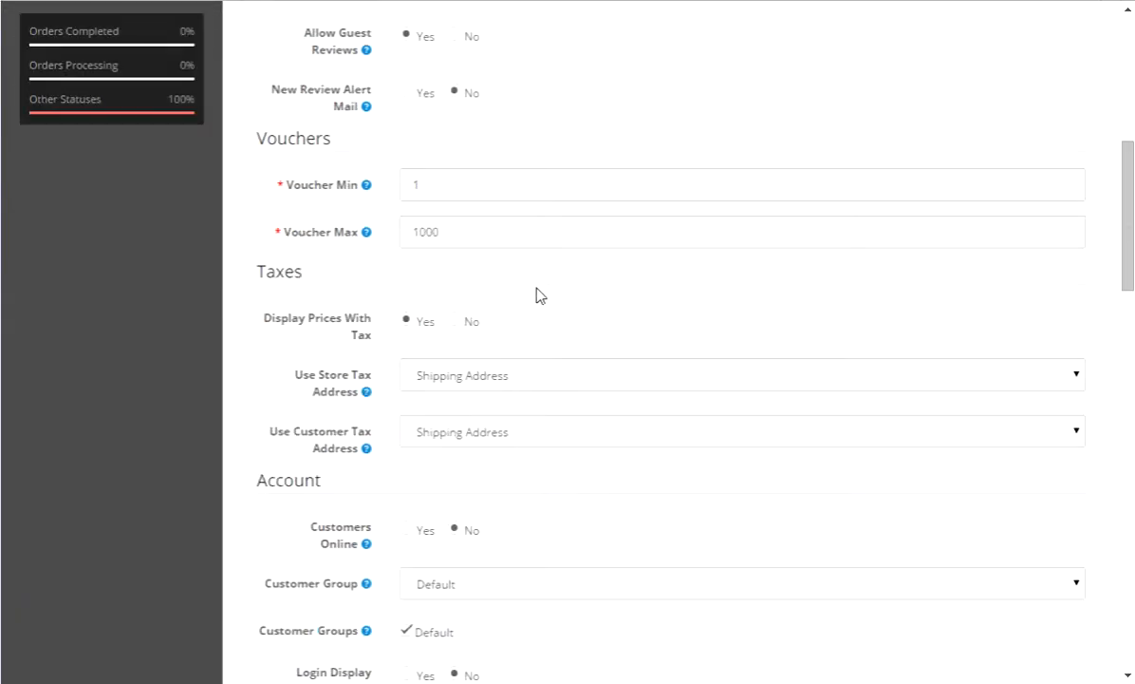
scroll(538, 294, "down", 8)
scroll(424, 325, "down", 1)
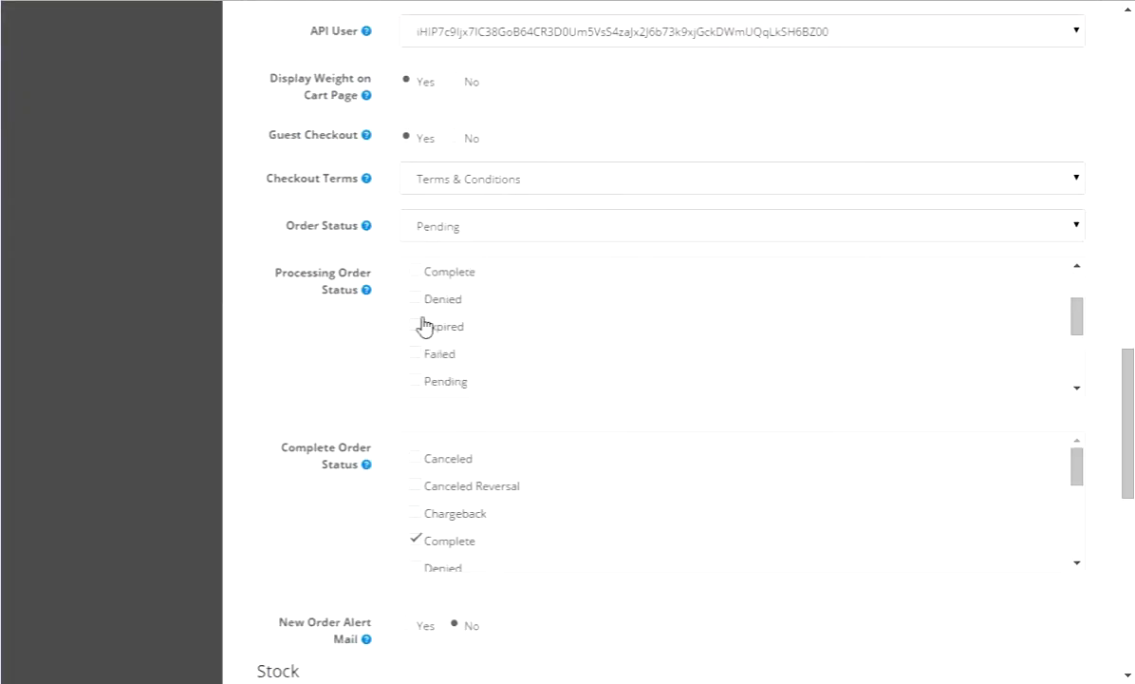
scroll(424, 325, "down", 9)
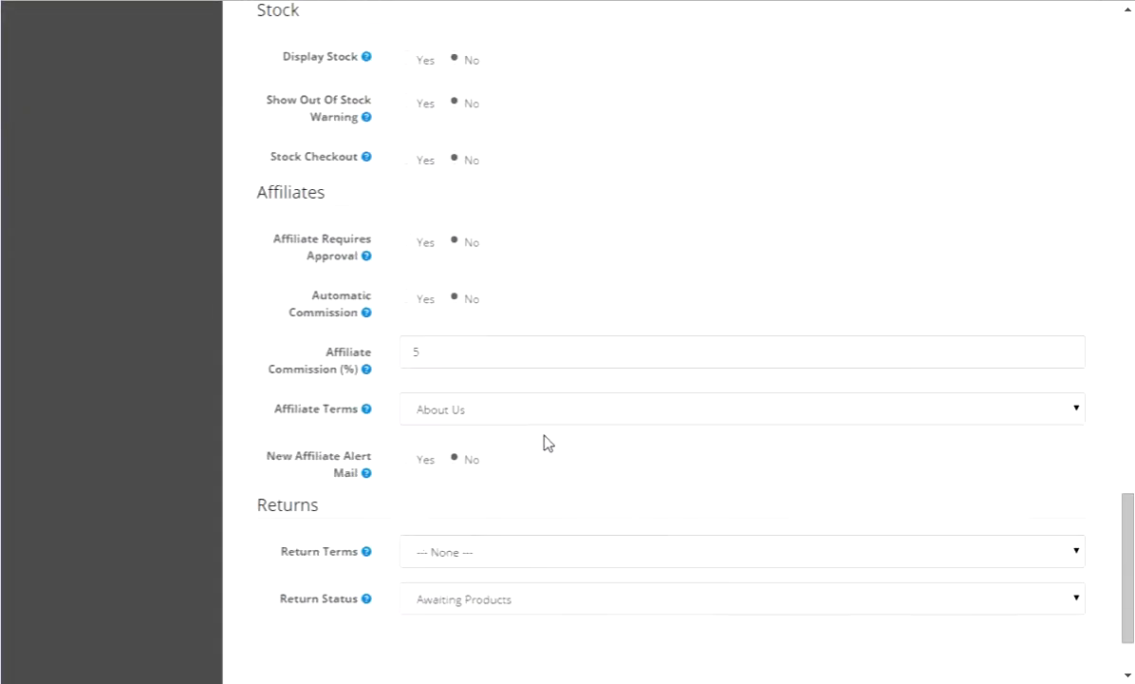
scroll(355, 510, "up", 1)
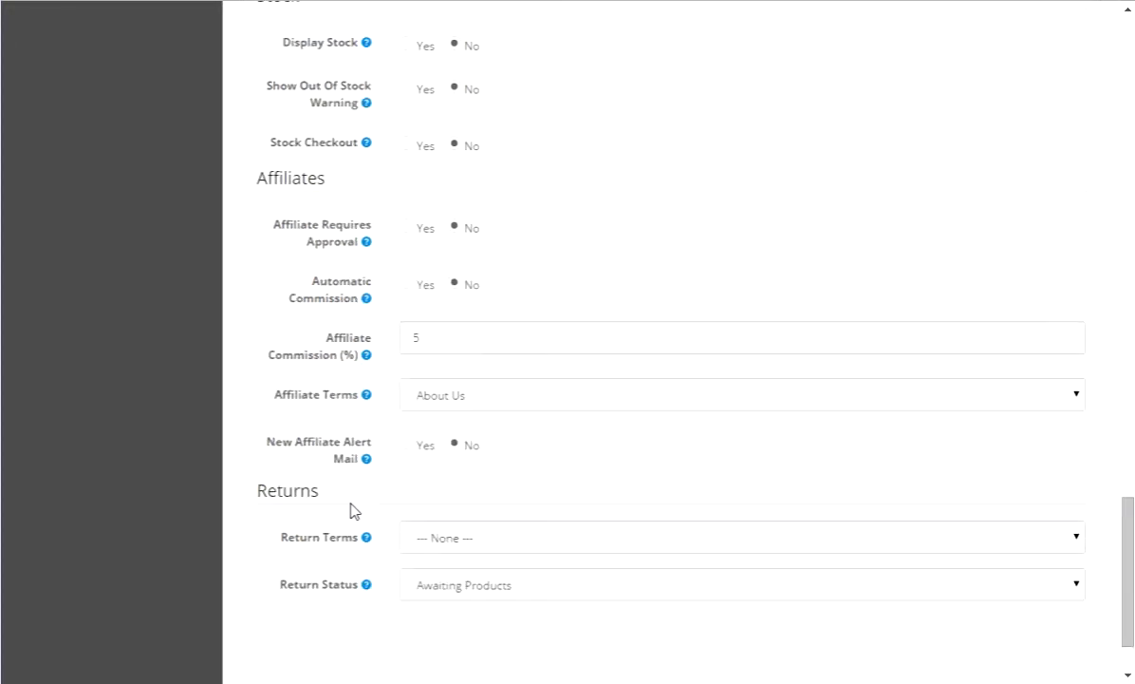
Read the help for Account Terms and go back over the account, tax, voucher, review and product options
scroll(351, 511, "up", 12)
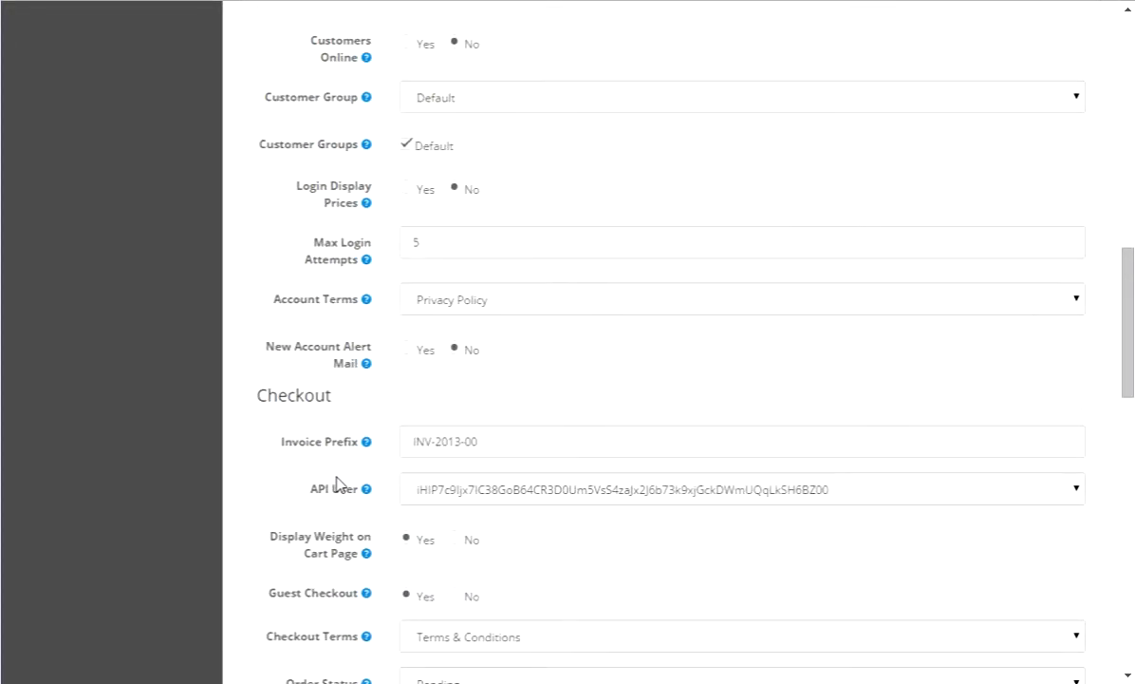
mouse_move(367, 302)
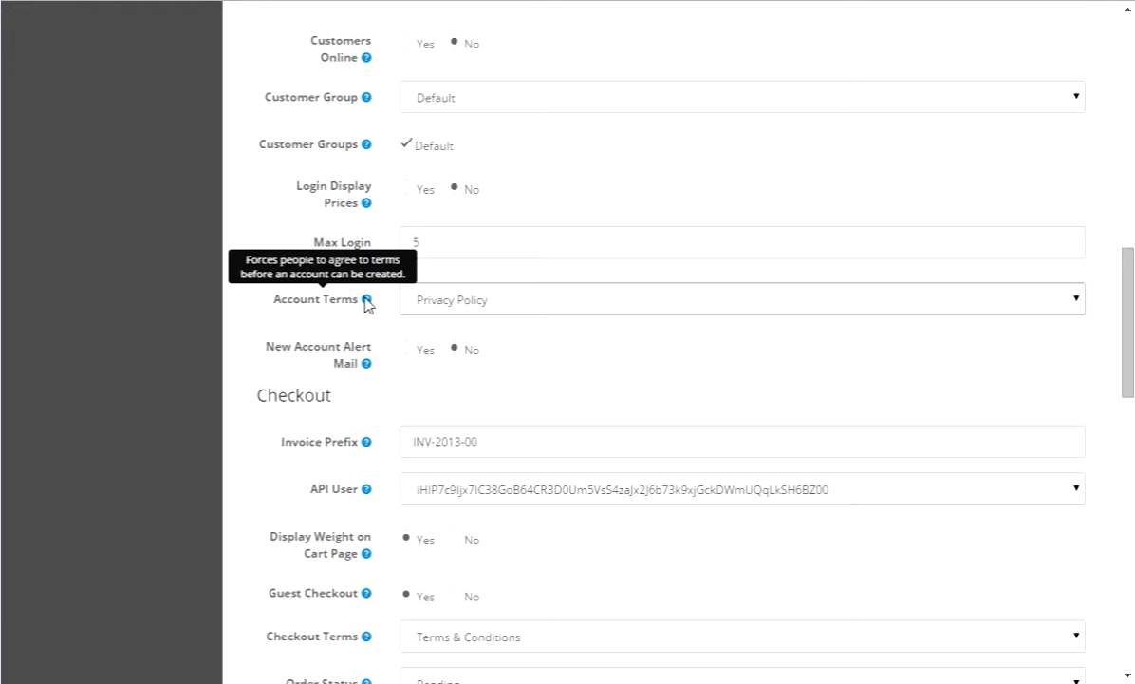
scroll(390, 305, "up", 5)
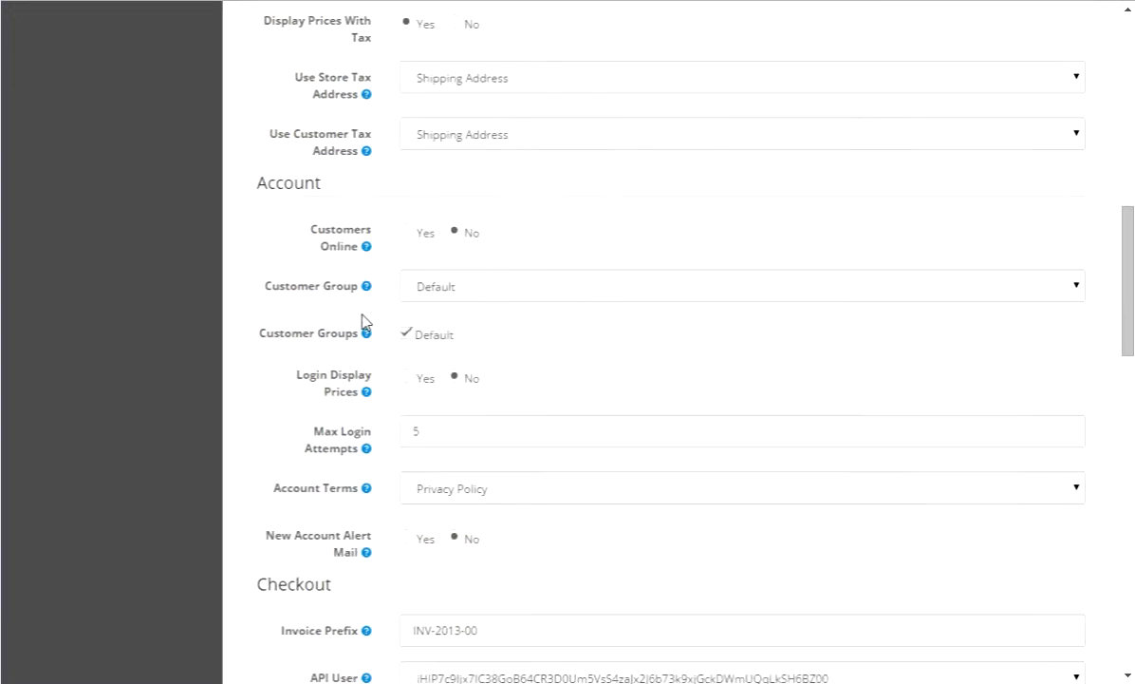
scroll(347, 286, "up", 2)
scroll(337, 295, "up", 5)
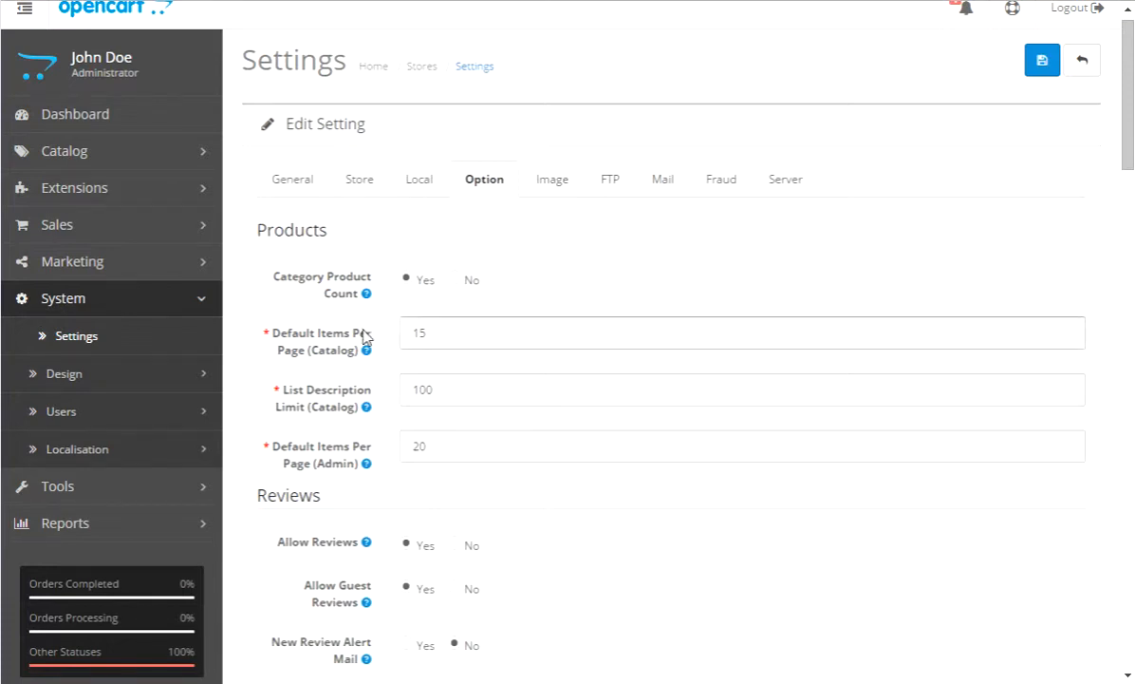
scroll(513, 472, "down", 1)
scroll(560, 489, "down", 8)
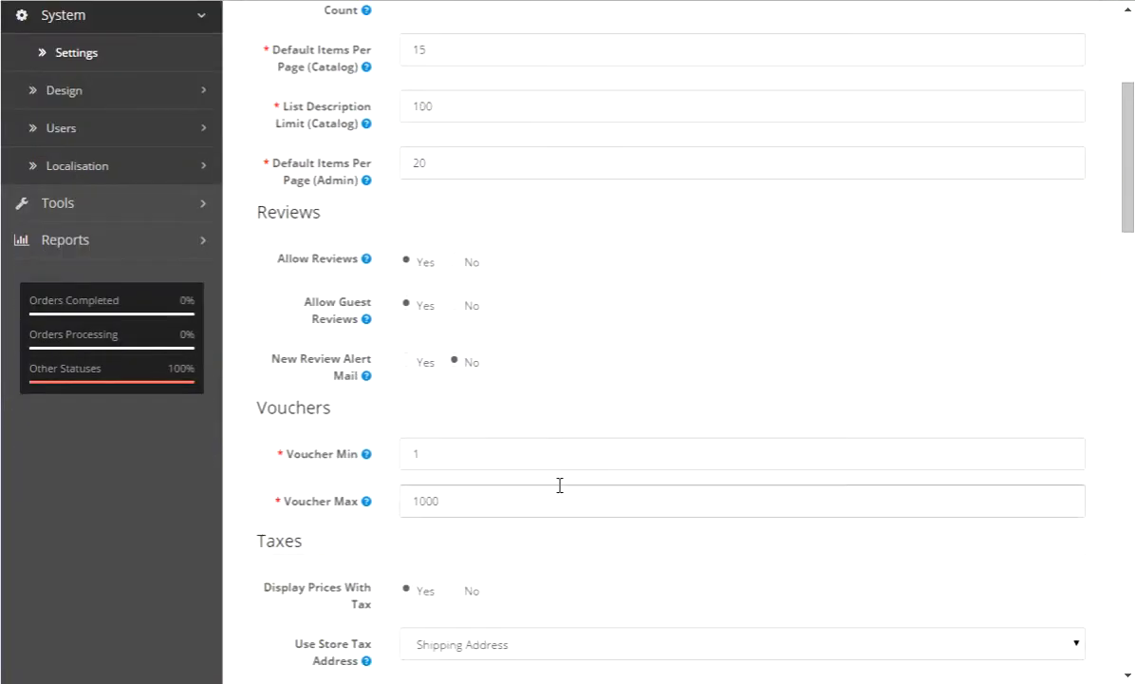
scroll(547, 486, "up", 10)
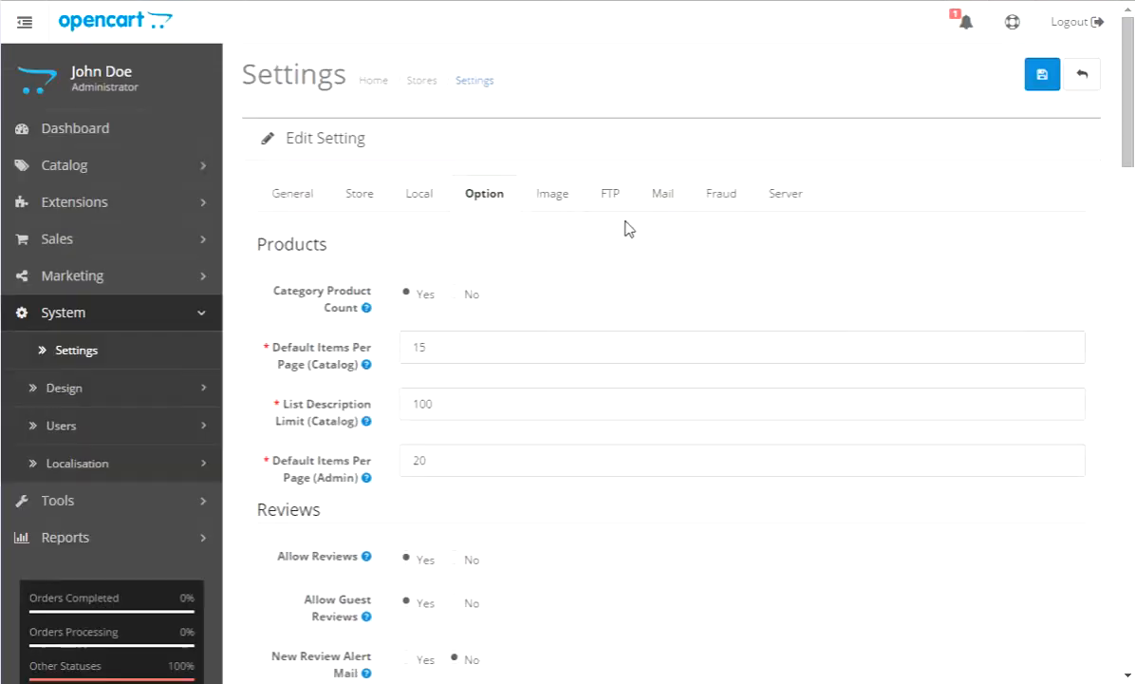
Examine the Image settings, including the store logo, icon and the category, product, compare, wish list and cart image sizes
left_click(552, 195)
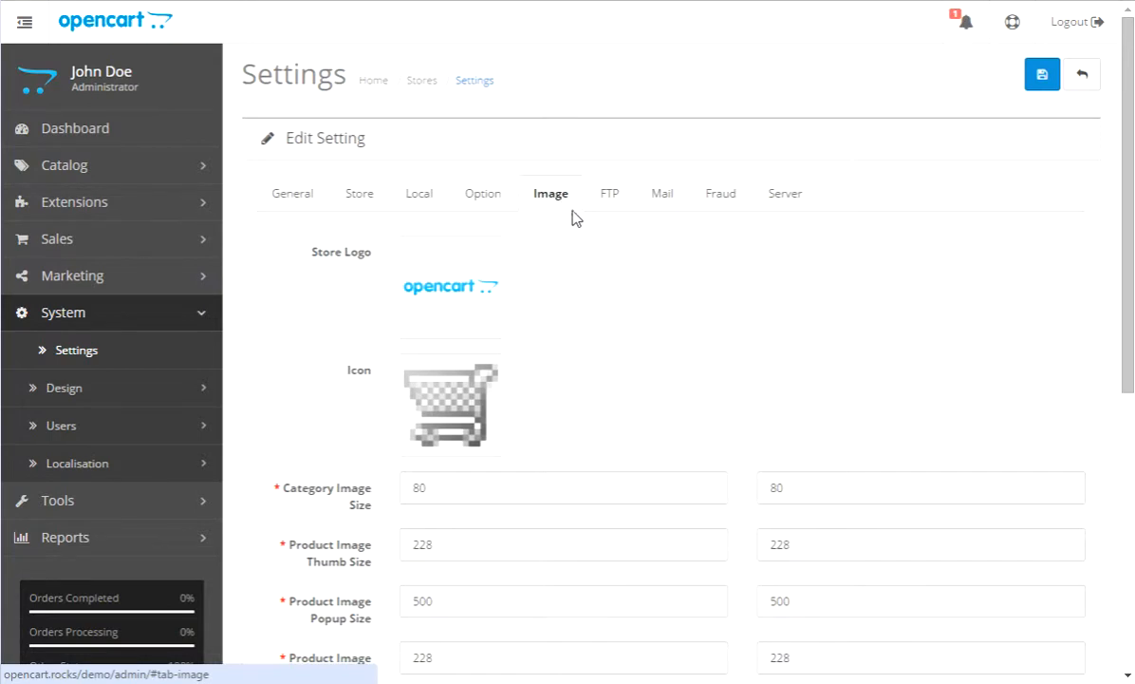
scroll(618, 251, "down", 2)
scroll(343, 560, "down", 2)
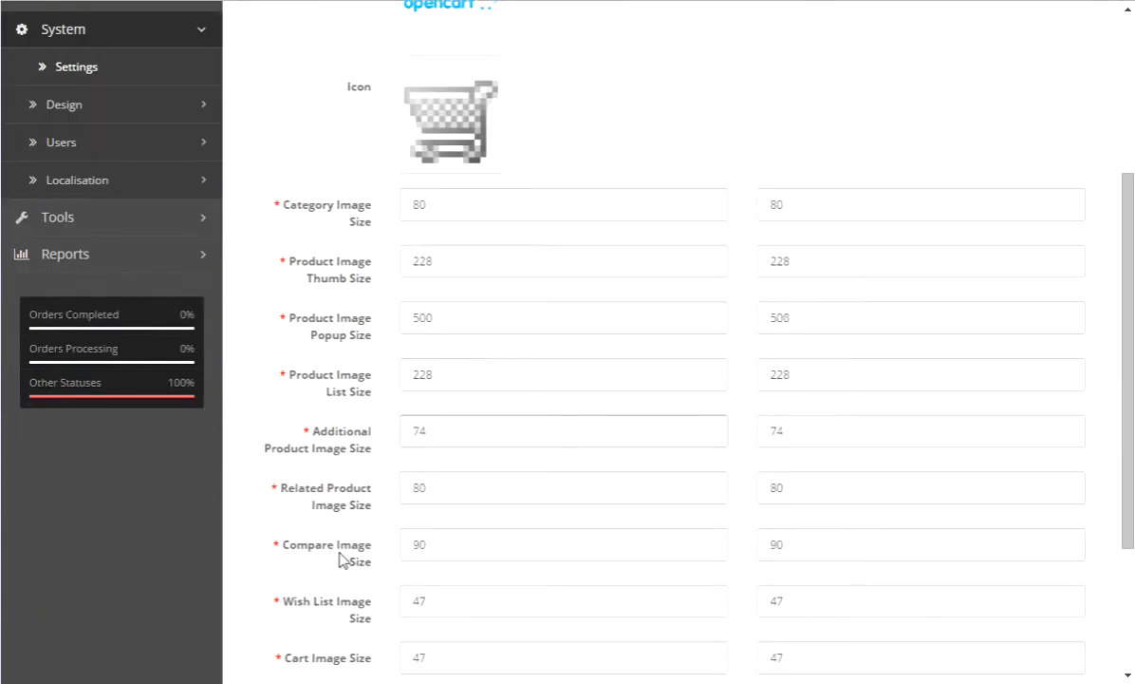
scroll(334, 560, "up", 4)
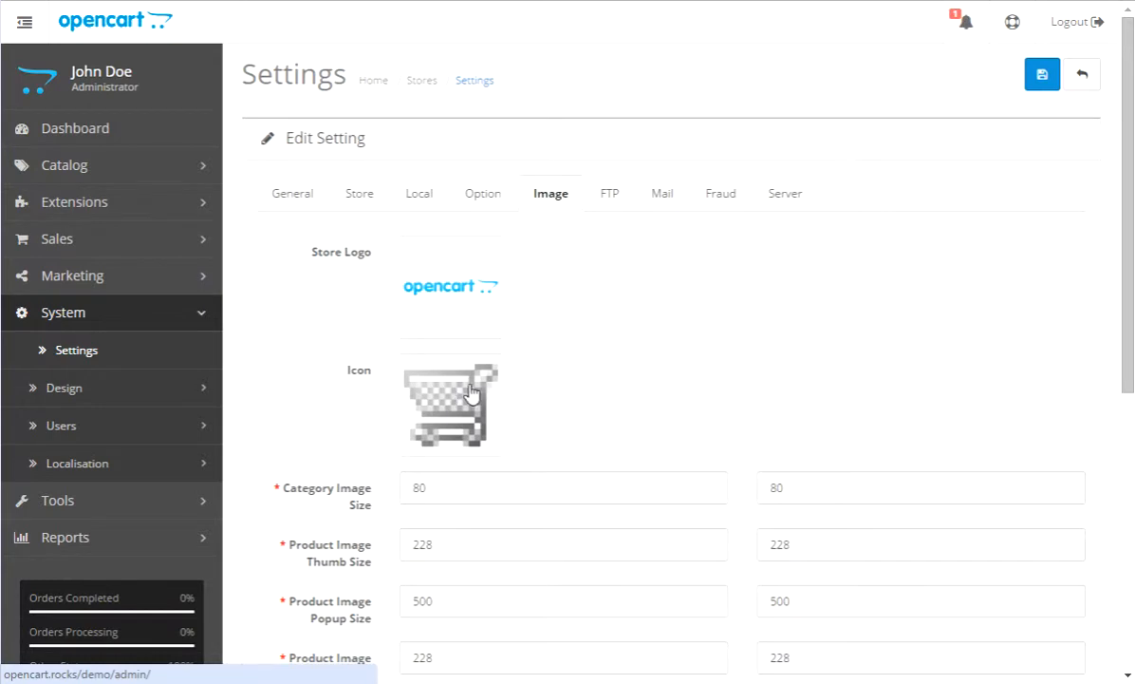
Review the FTP connection fields, the mail protocol and SMTP fields, and the MaxMind fraud detection settings
left_click(607, 201)
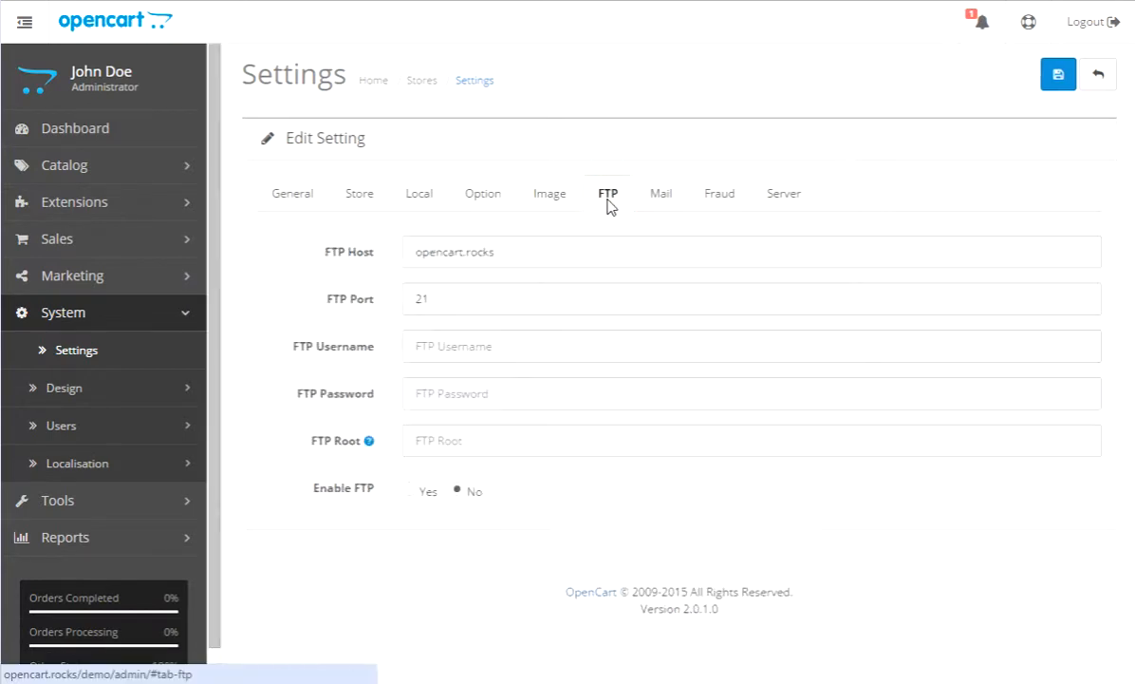
left_click(659, 201)
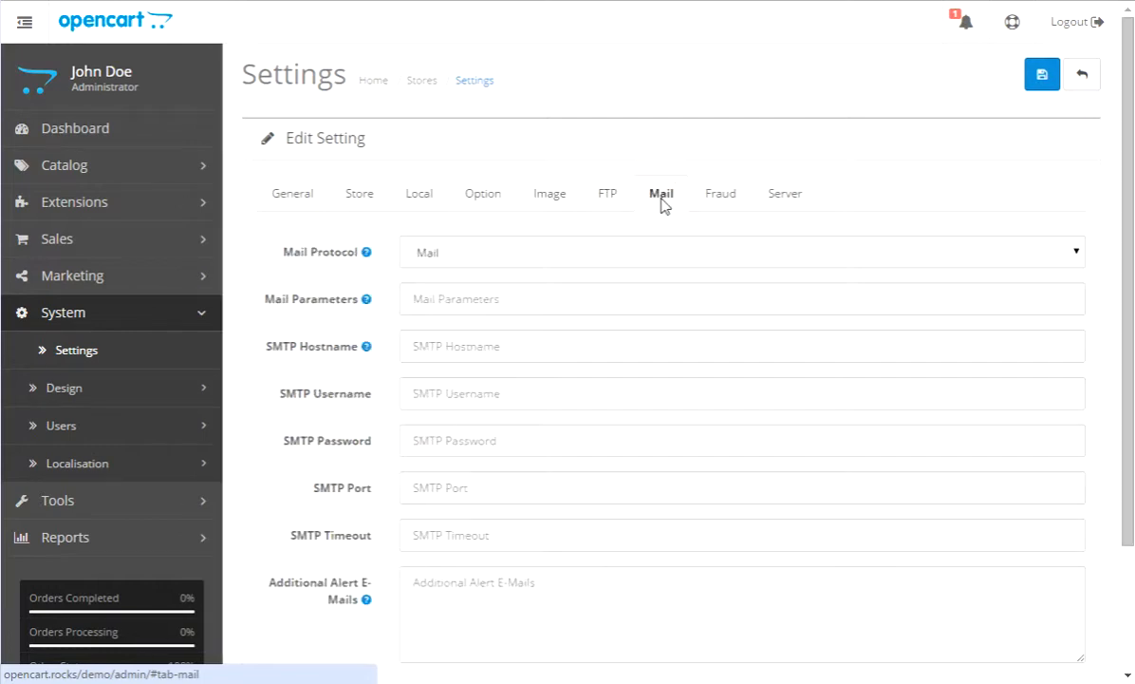
scroll(581, 154, "down", 3)
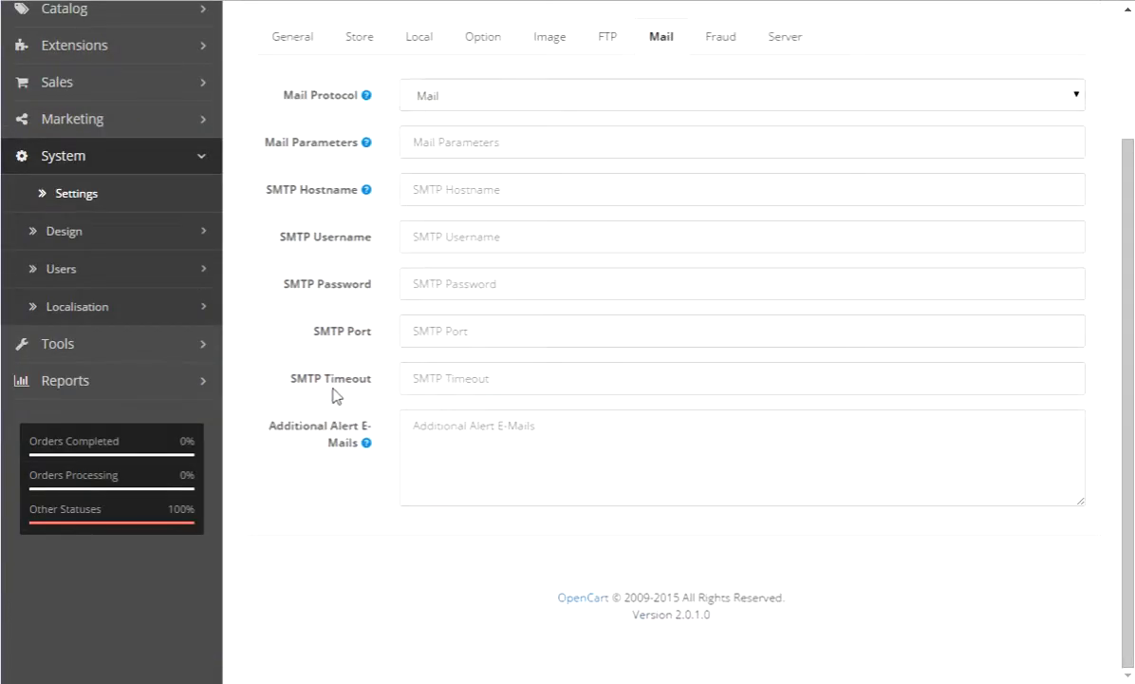
scroll(405, 401, "up", 3)
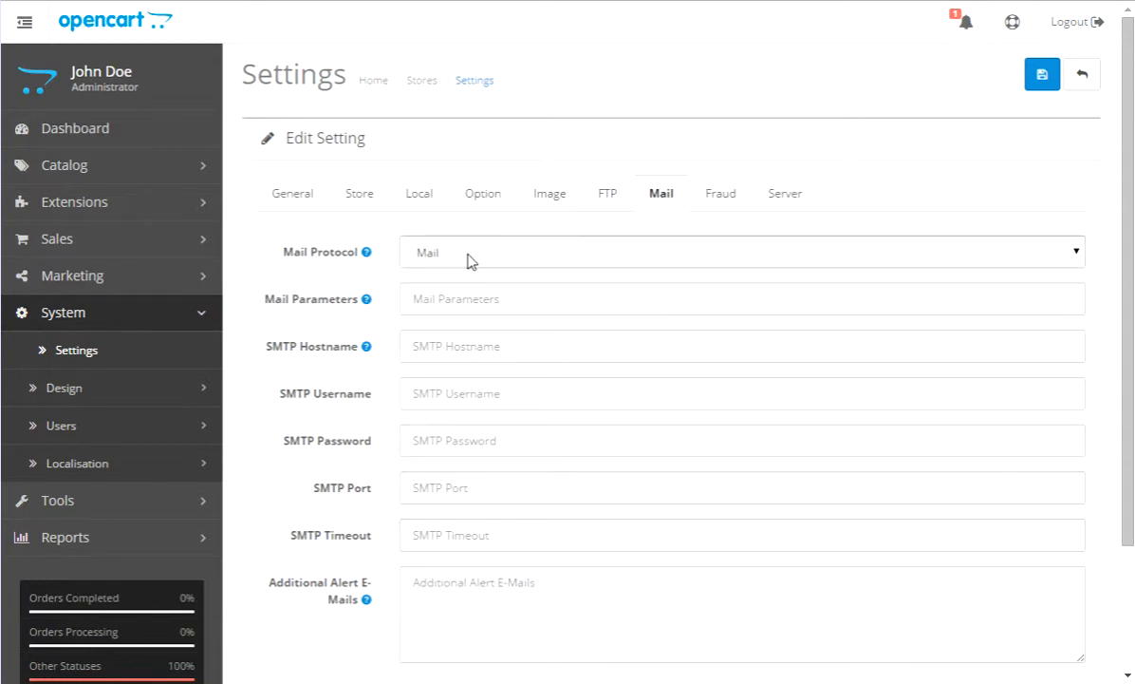
left_click(725, 195)
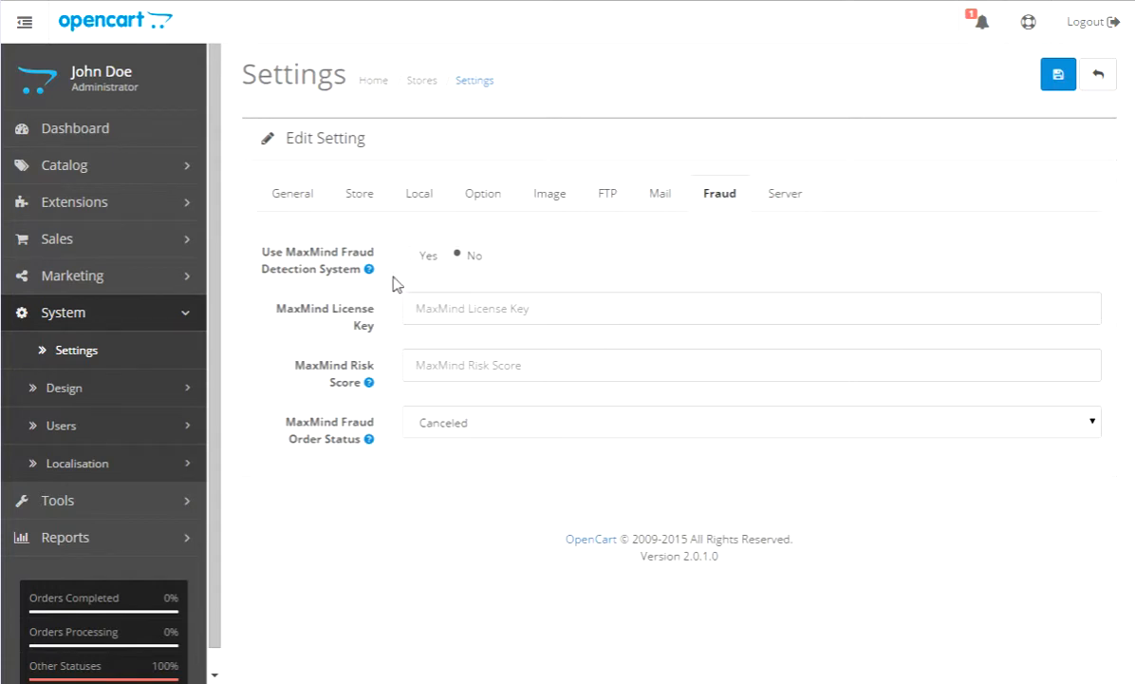
Enable SEO URLs in the Server settings and read the help on their requirements
left_click(792, 202)
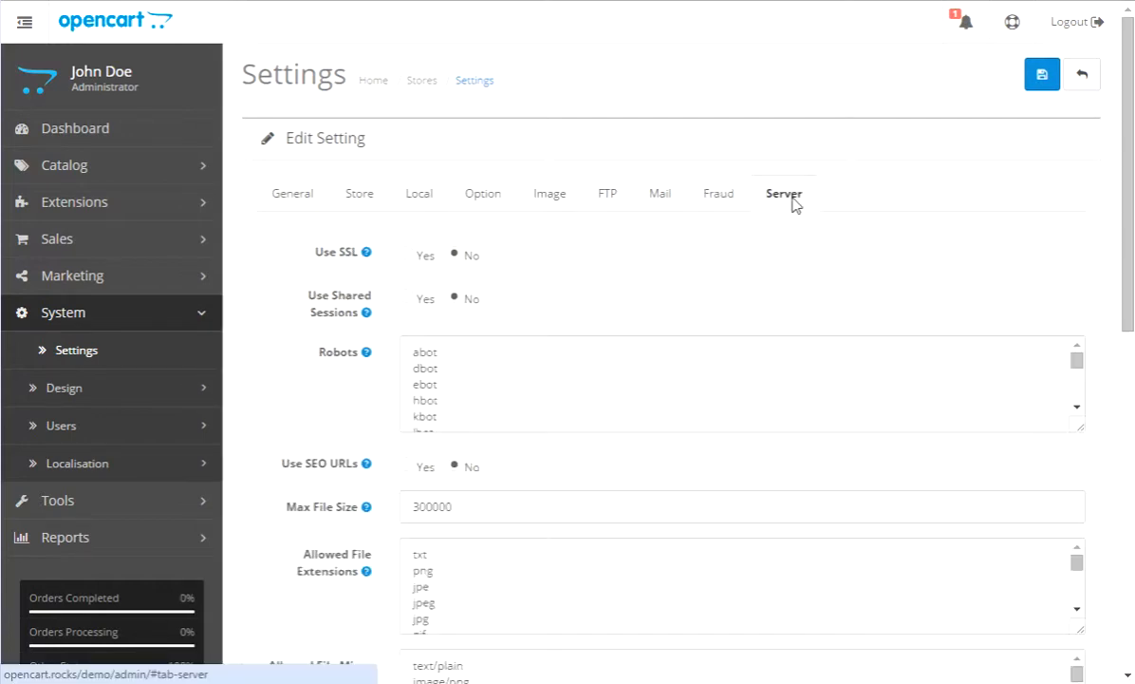
mouse_move(338, 262)
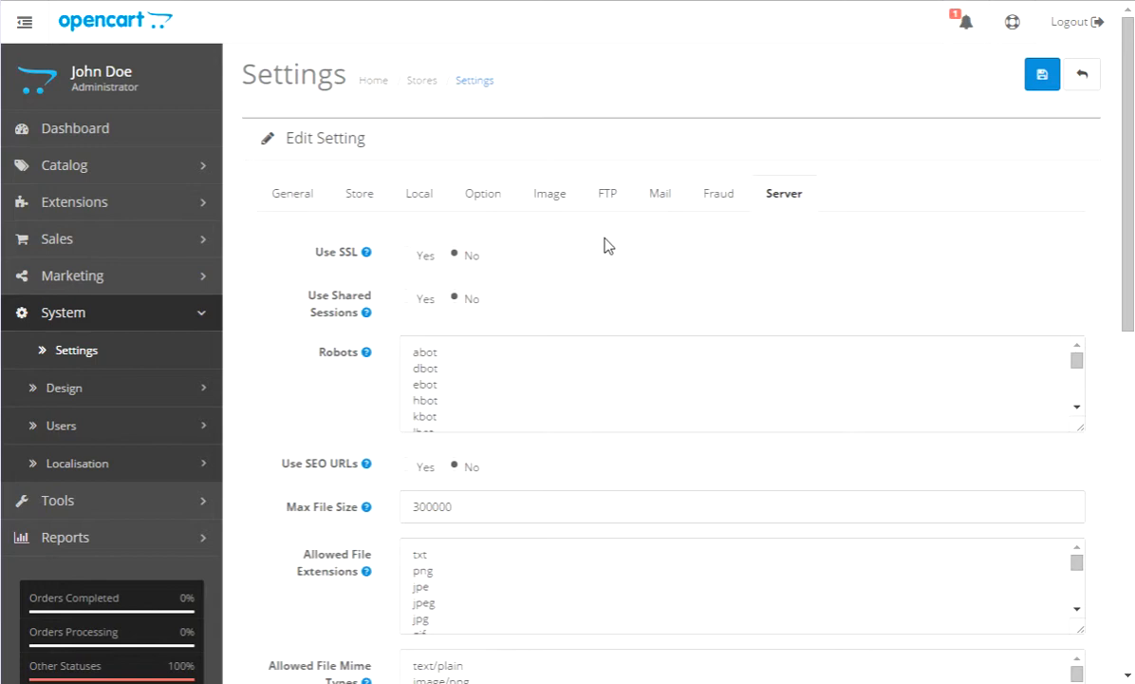
scroll(608, 246, "down", 1)
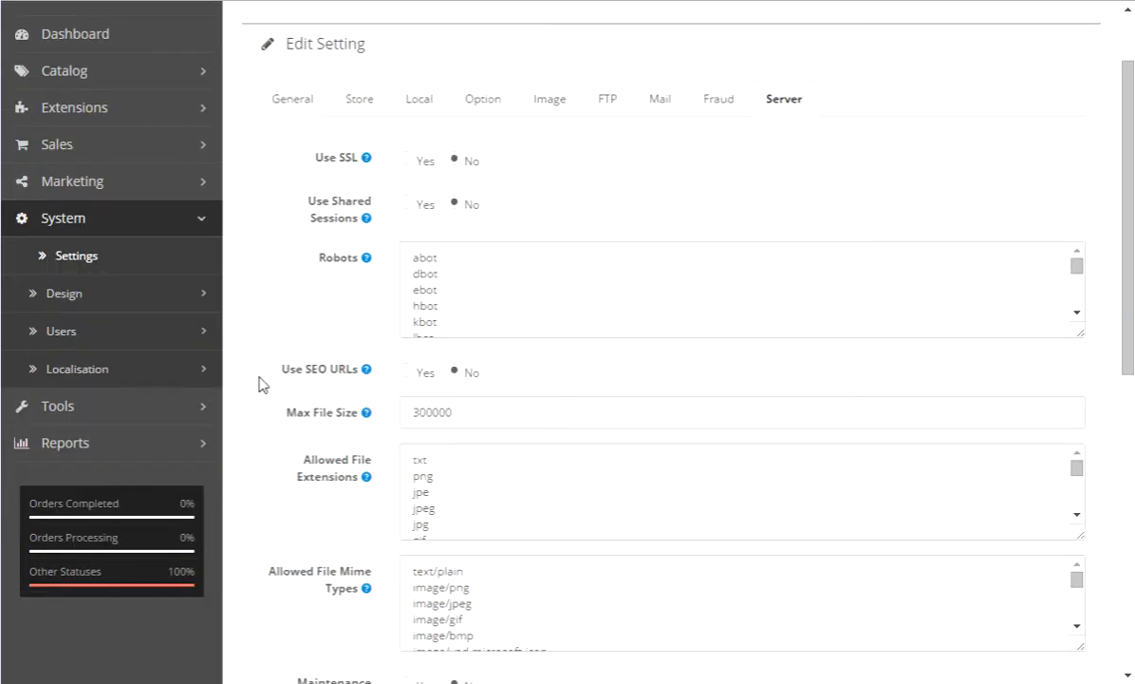
left_click(407, 374)
mouse_move(321, 377)
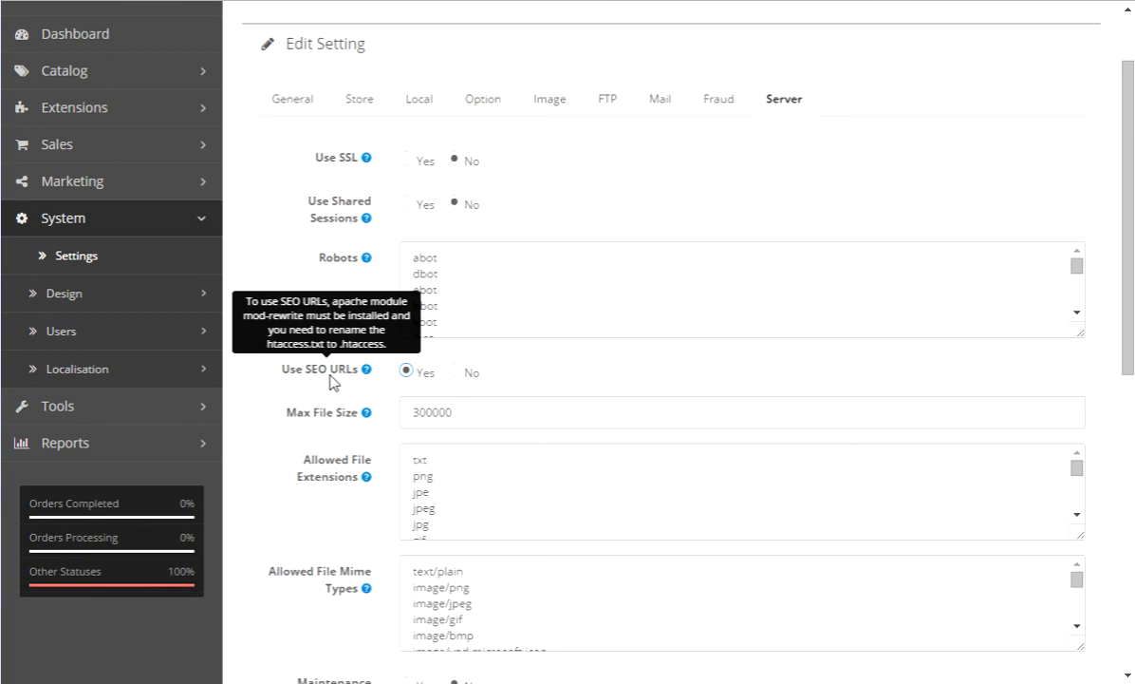
mouse_move(341, 427)
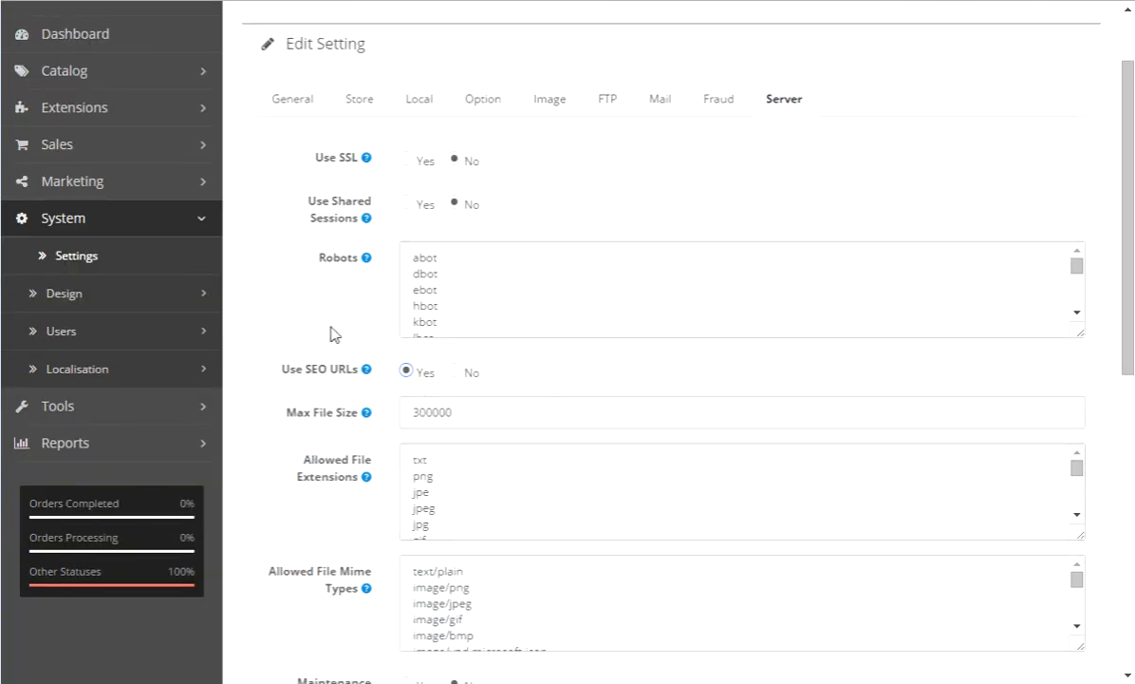
Review the remaining Server settings, including allowed file types, maintenance mode, encryption key, error logging and Google Analytics code
scroll(299, 472, "down", 4)
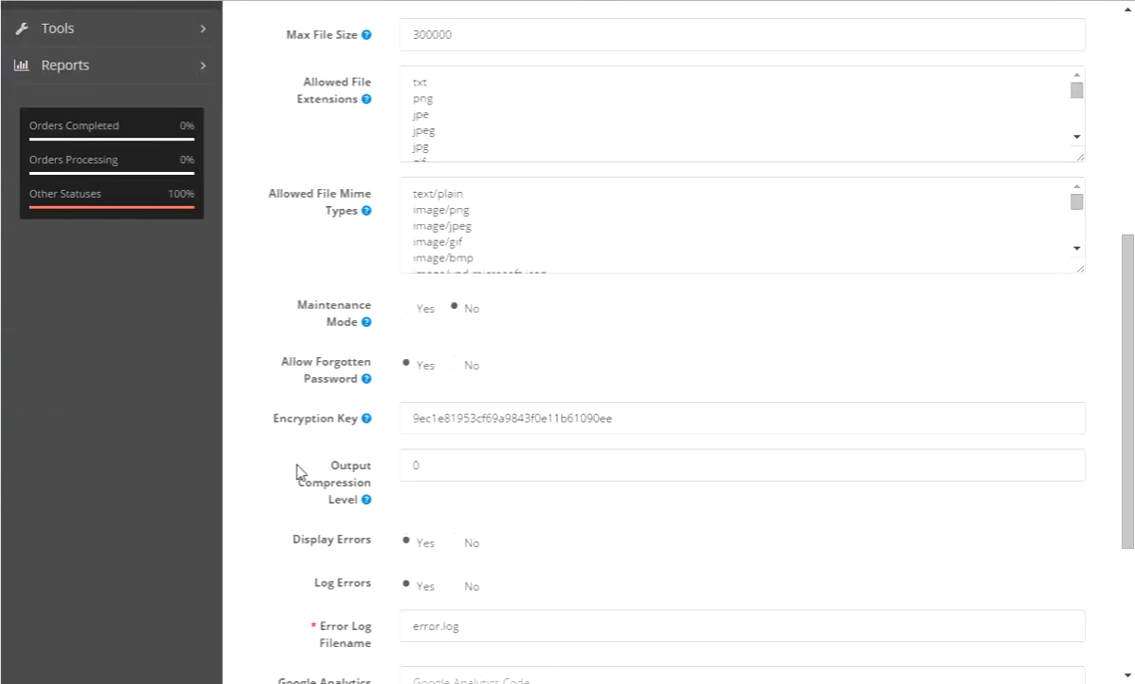
scroll(297, 472, "down", 2)
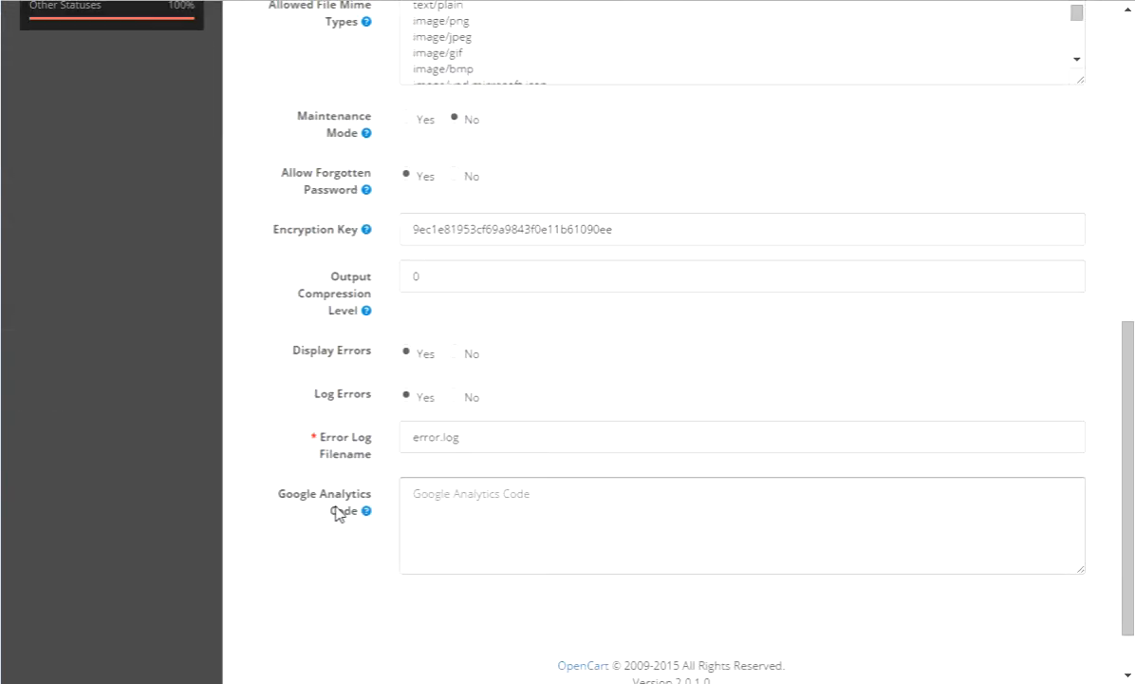
scroll(290, 417, "up", 3)
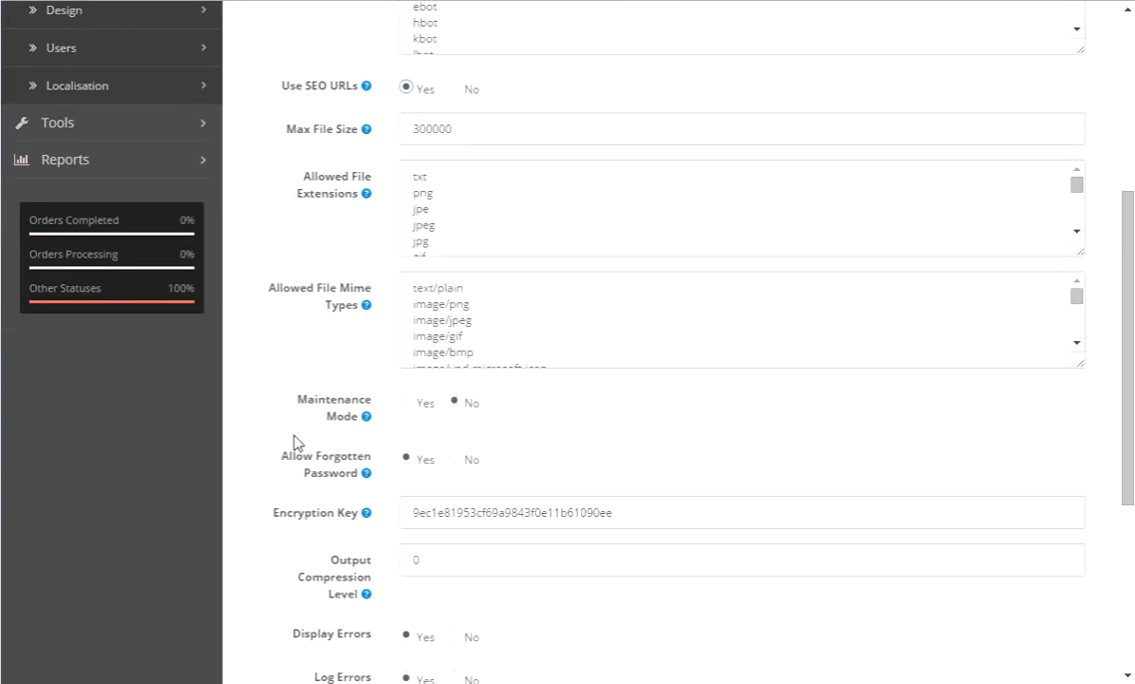
scroll(290, 440, "up", 2)
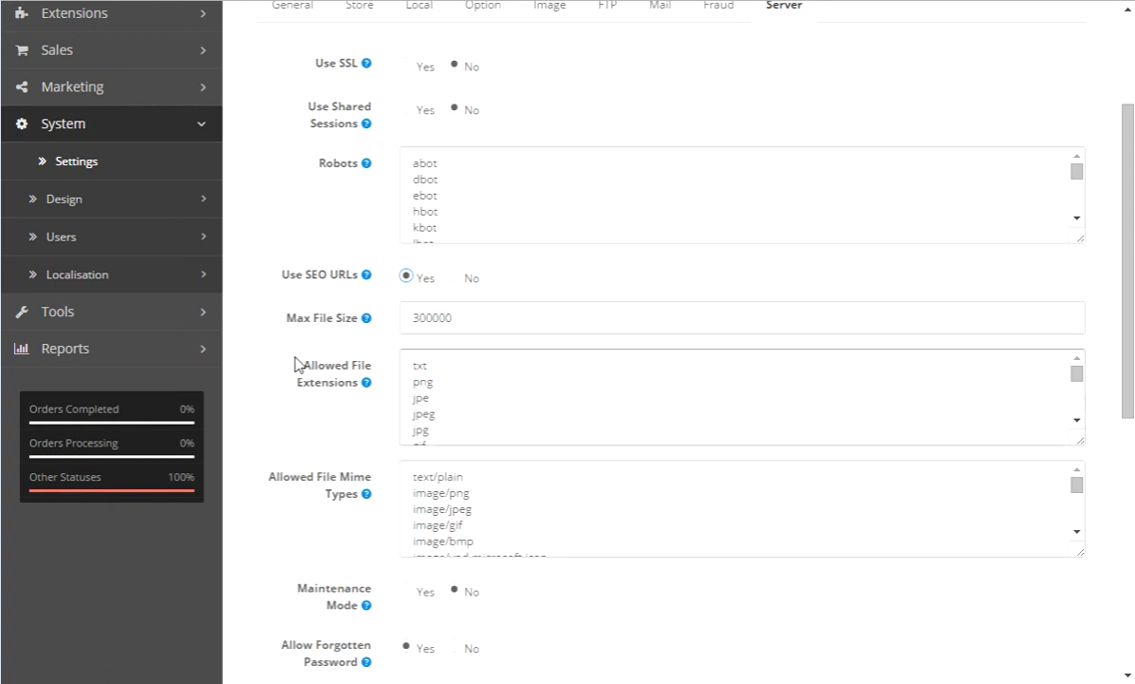